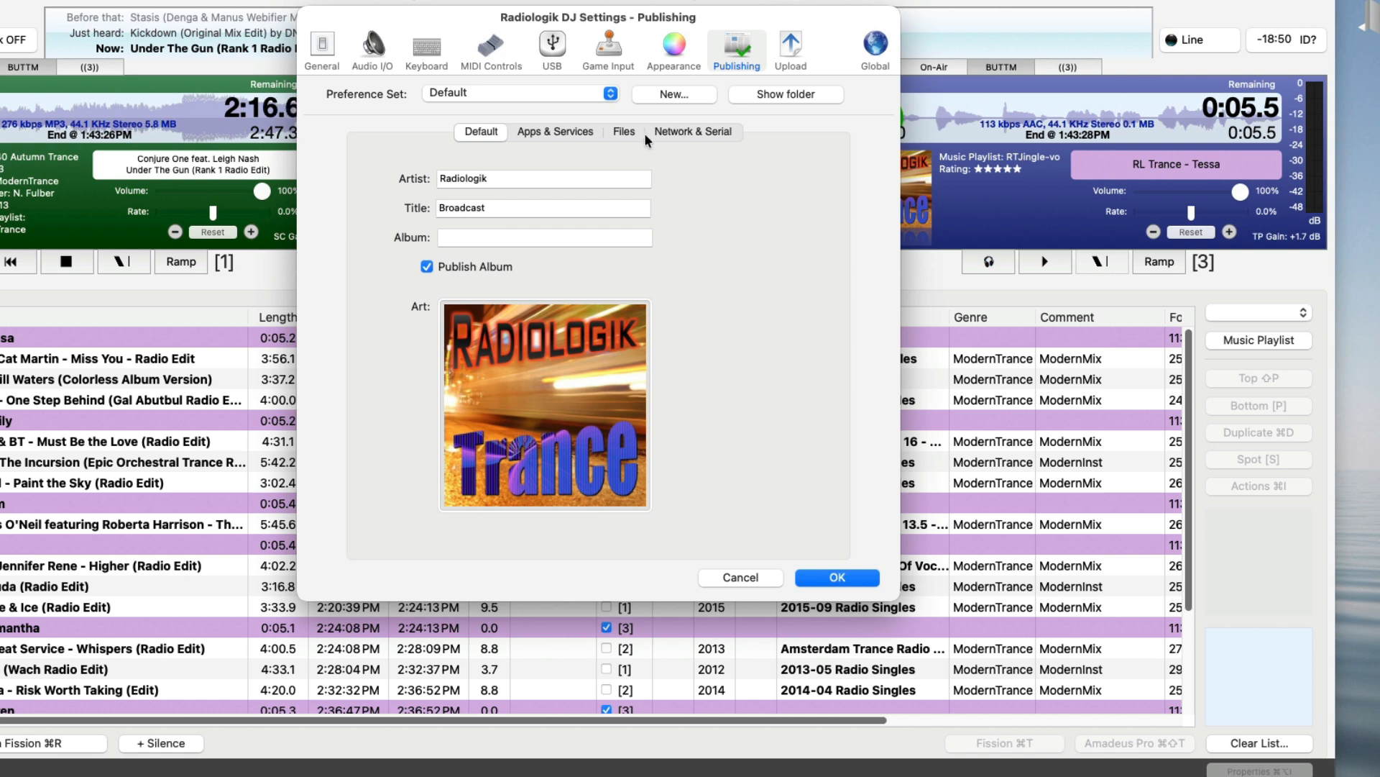
# Show the Web folder used for file publishing, expand its Templates folder and locate both copies of metadata.txt
pyautogui.click(624, 132)
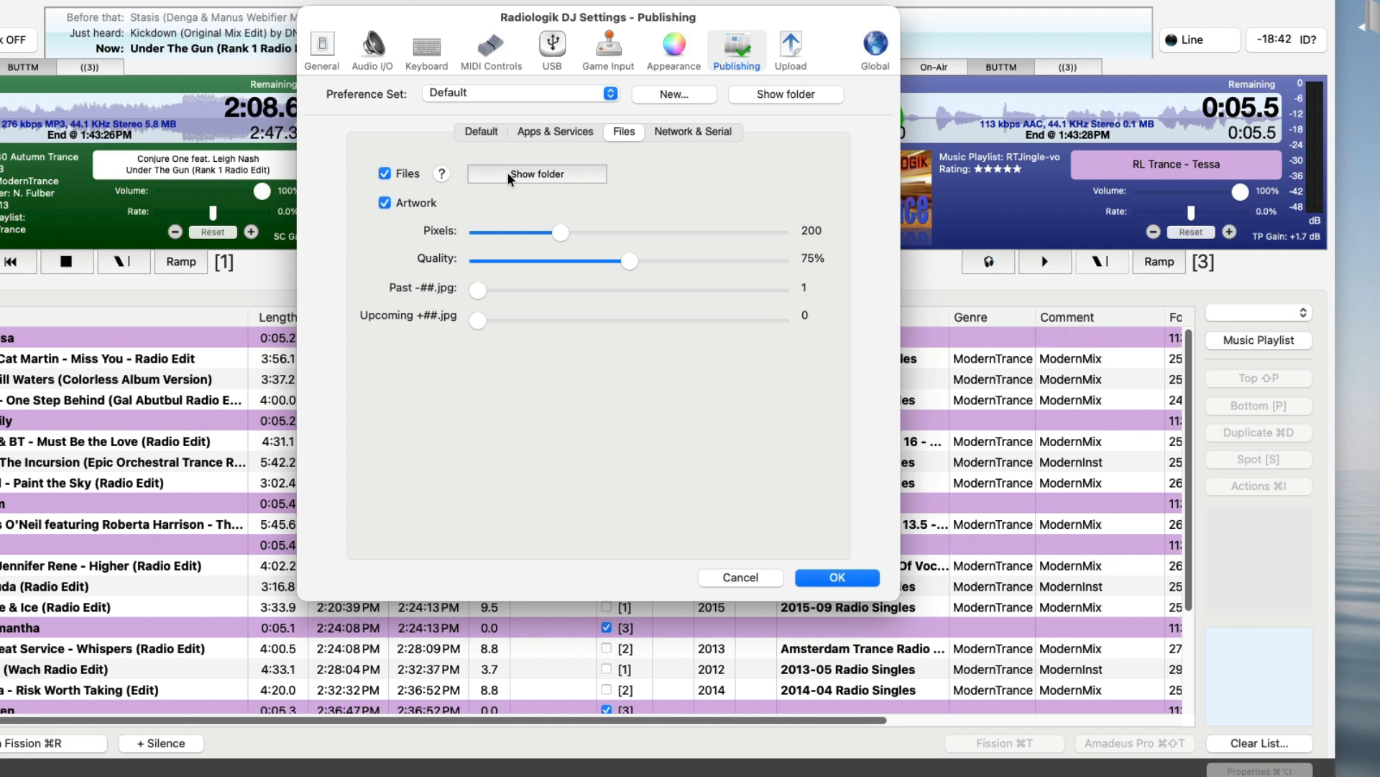
pyautogui.click(532, 175)
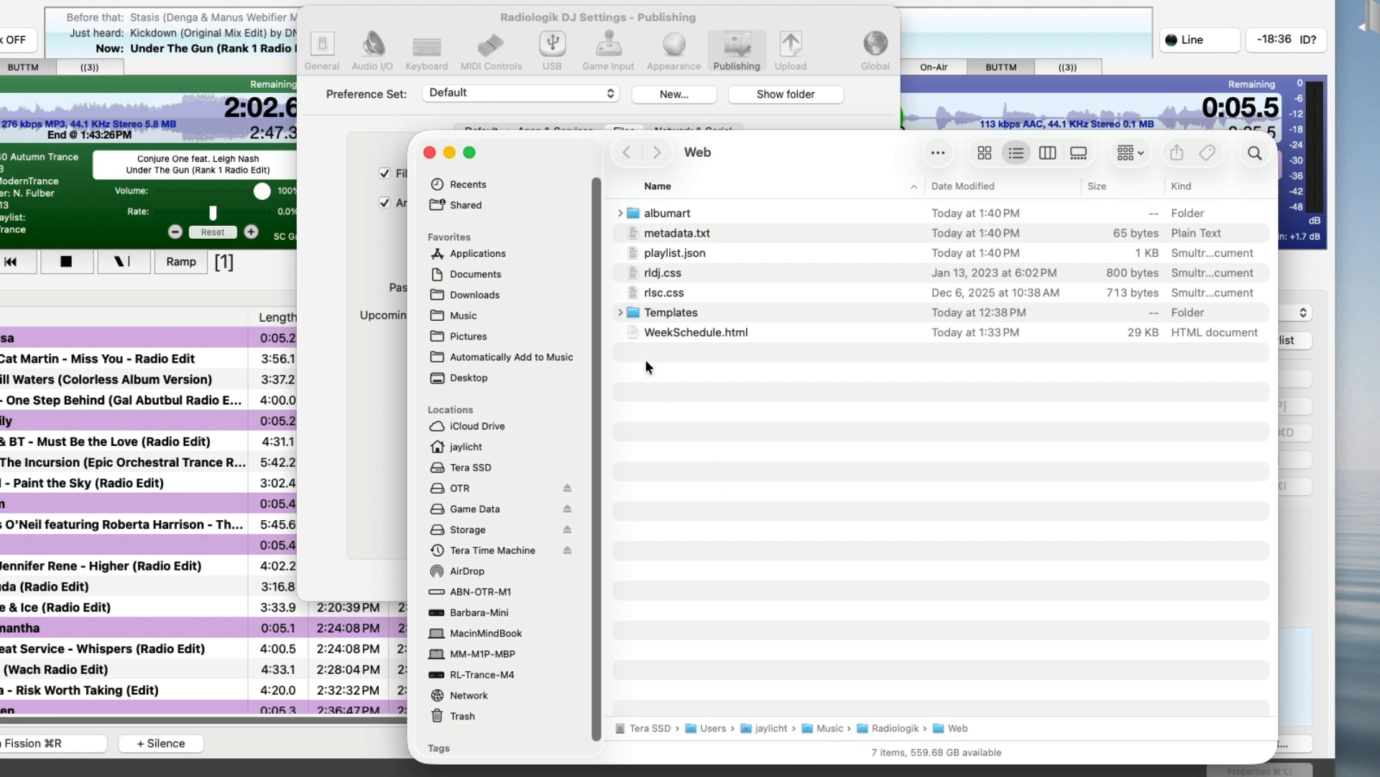
pyautogui.click(616, 310)
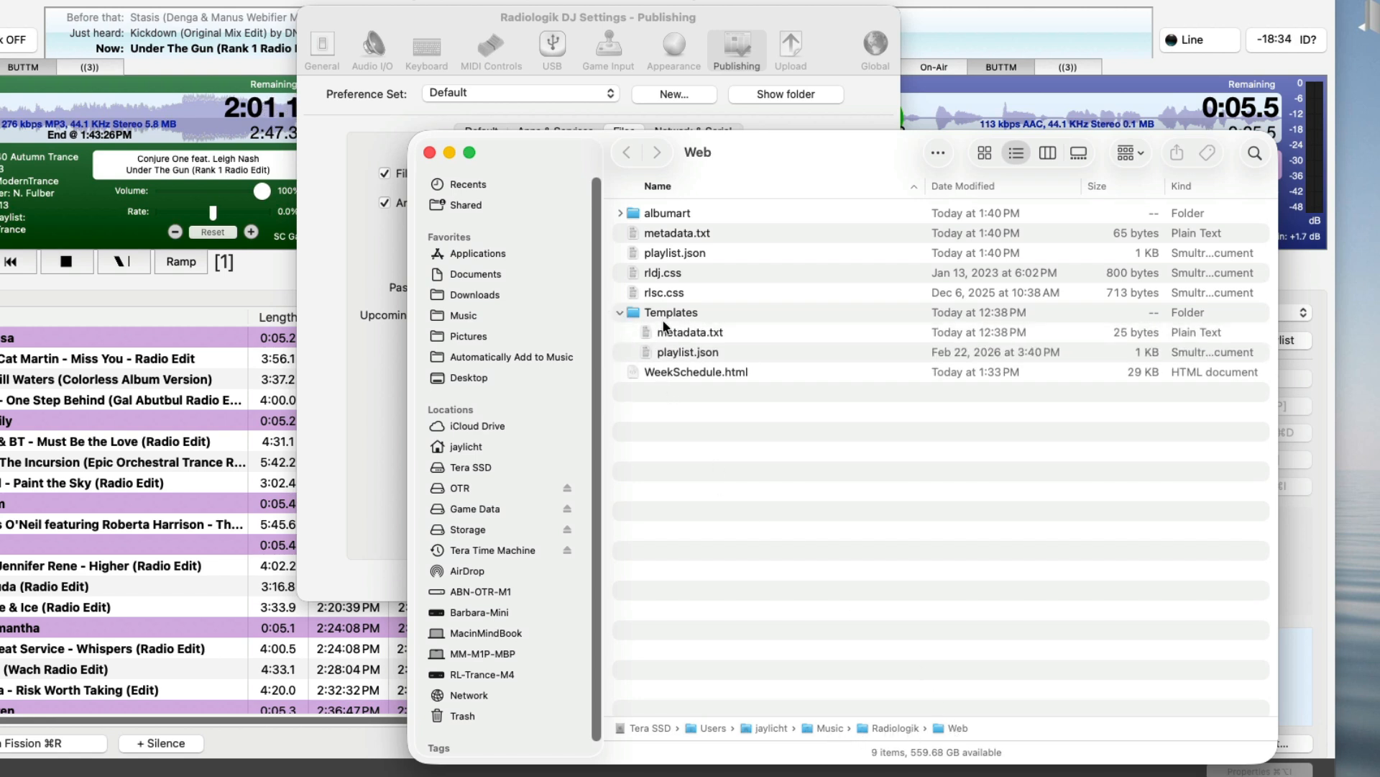
pyautogui.click(734, 337)
pyautogui.click(709, 233)
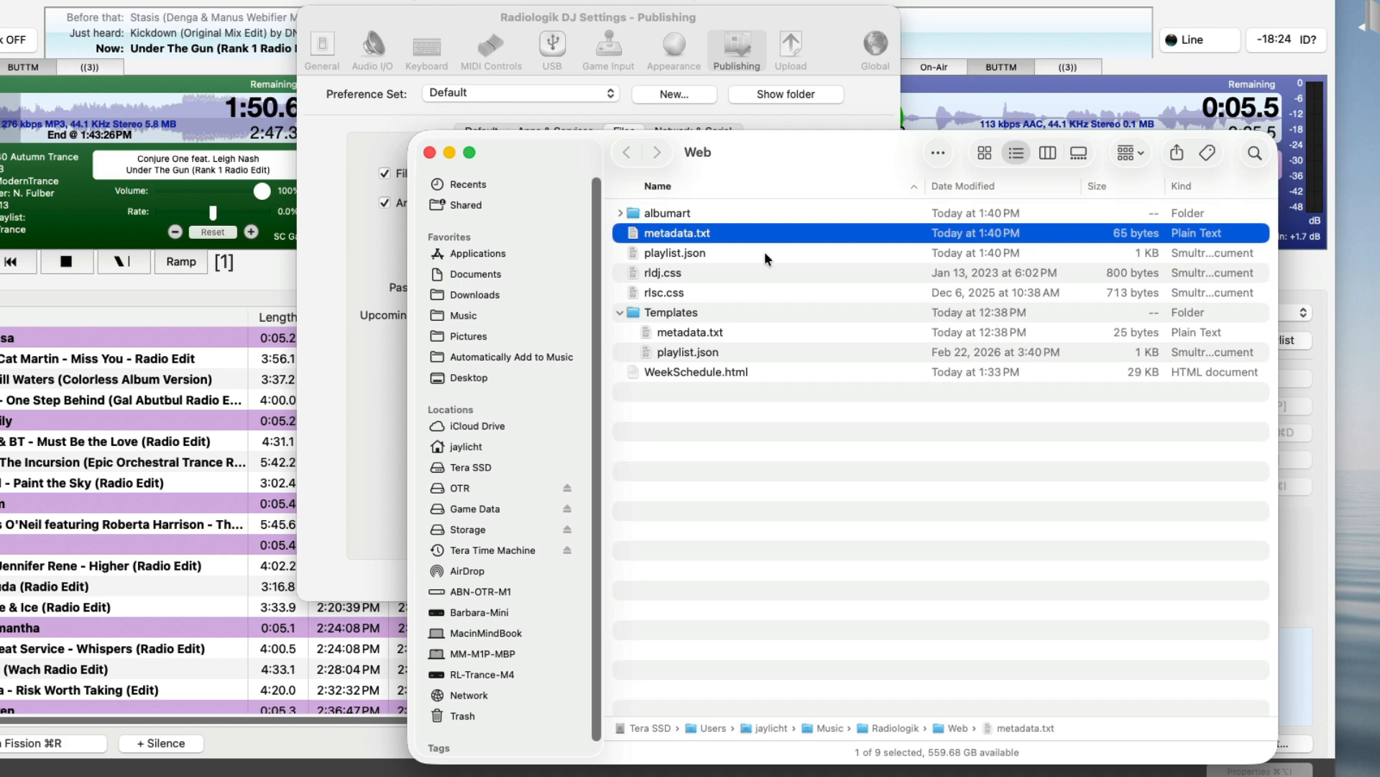
# Open the metadata.txt template, examine its title and artist tags and the word between them, and close it
pyautogui.click(679, 332)
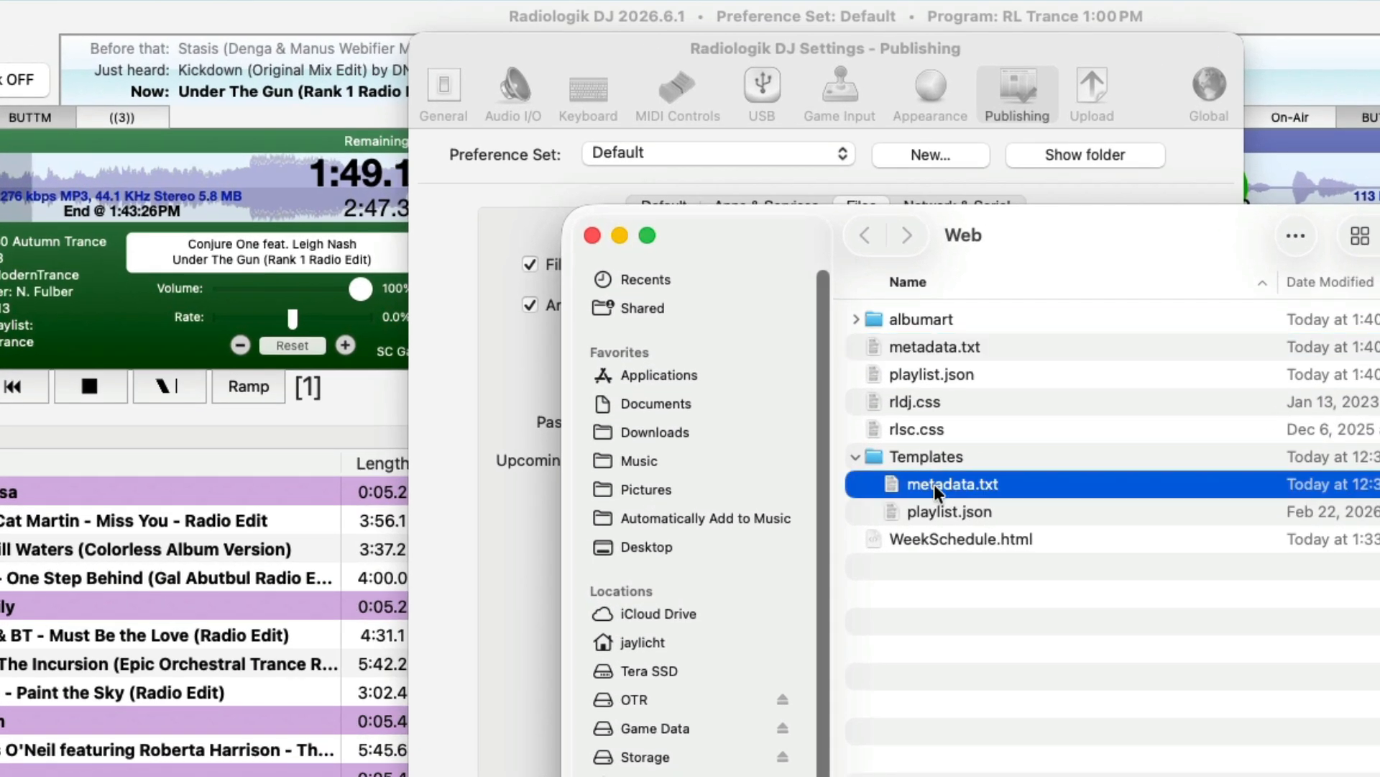
pyautogui.doubleClick(934, 484)
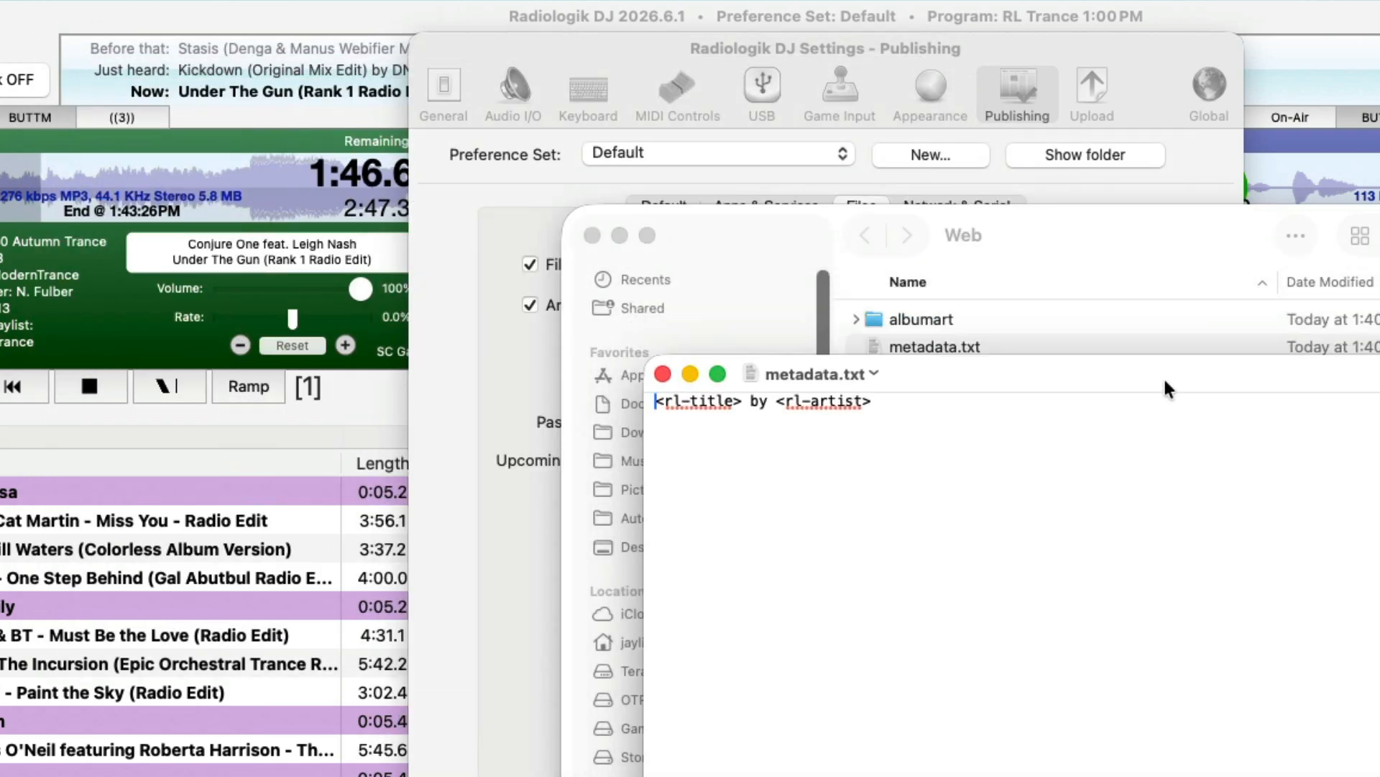
pyautogui.moveTo(651, 402); pyautogui.dragTo(742, 402)
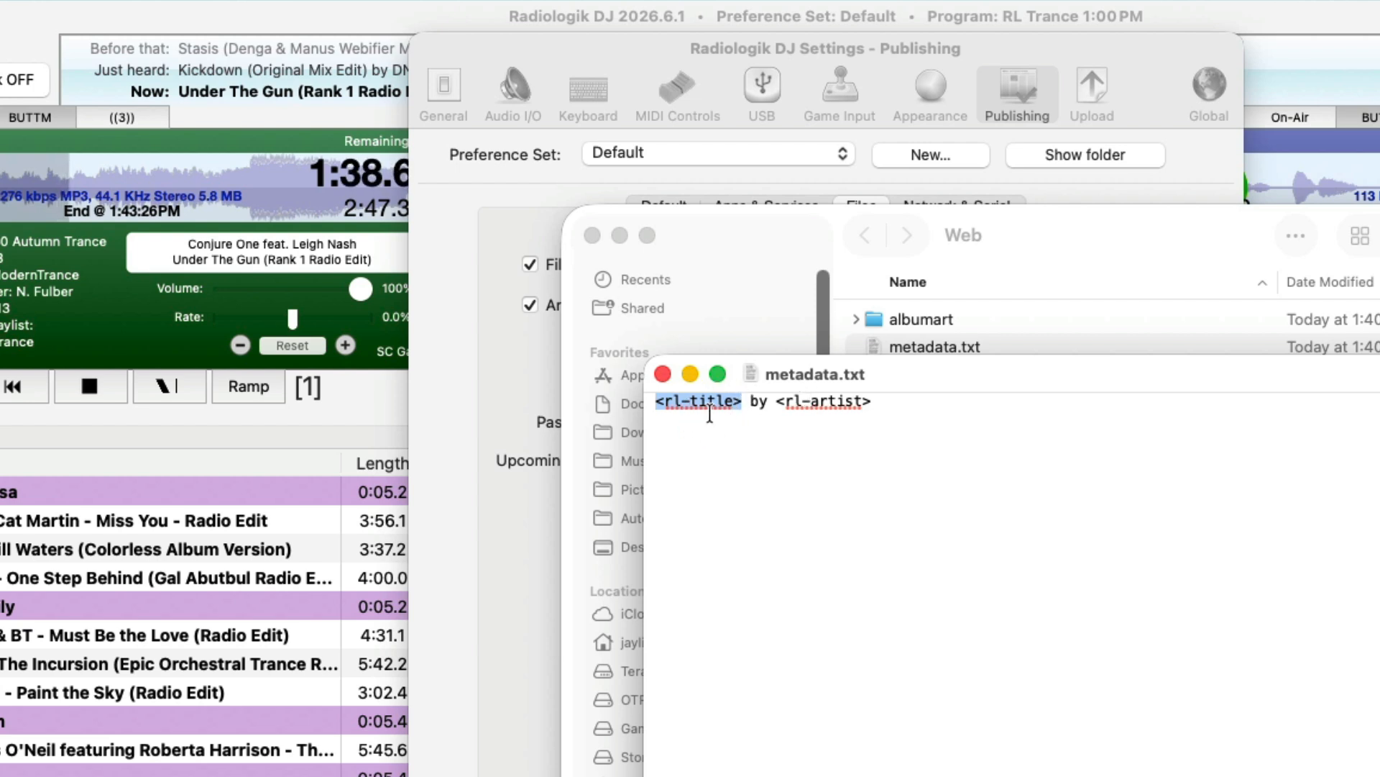
pyautogui.doubleClick(757, 400)
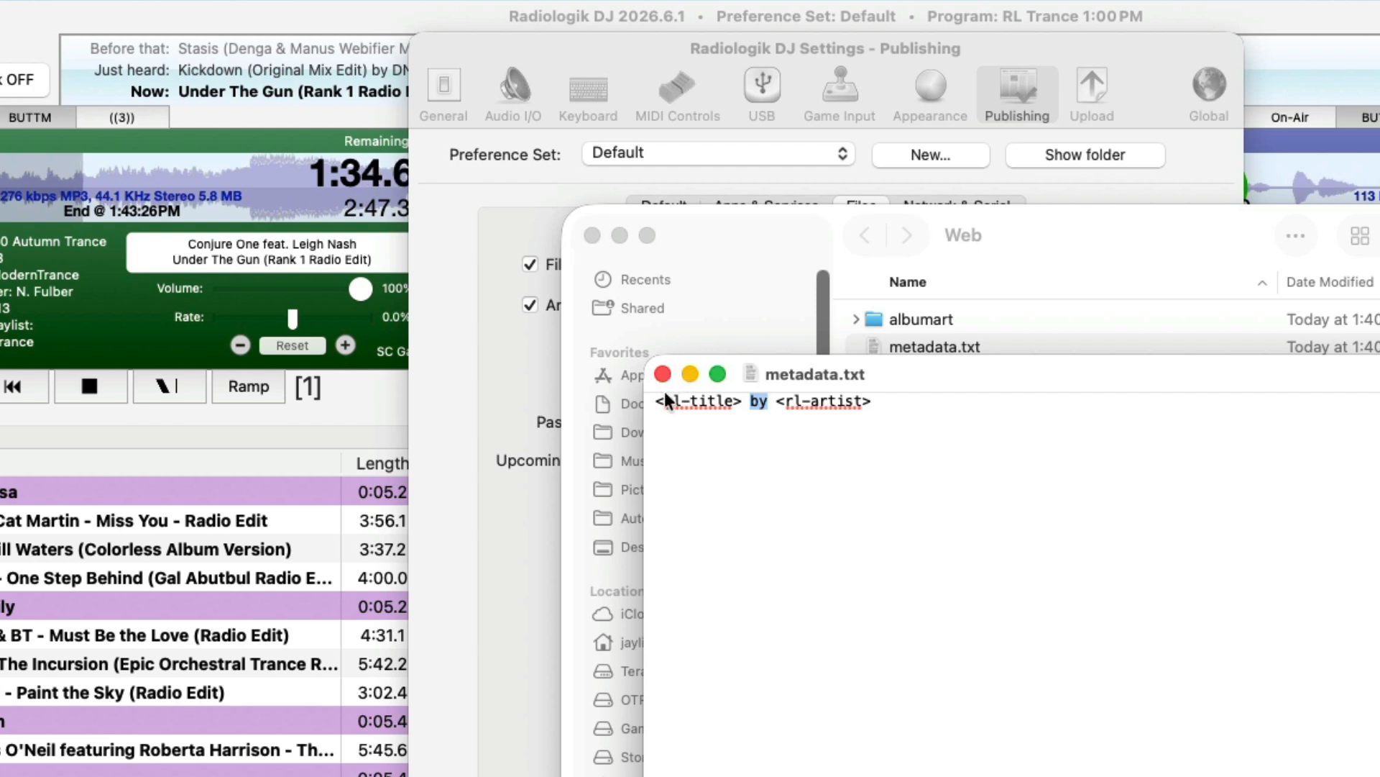
pyautogui.click(686, 402)
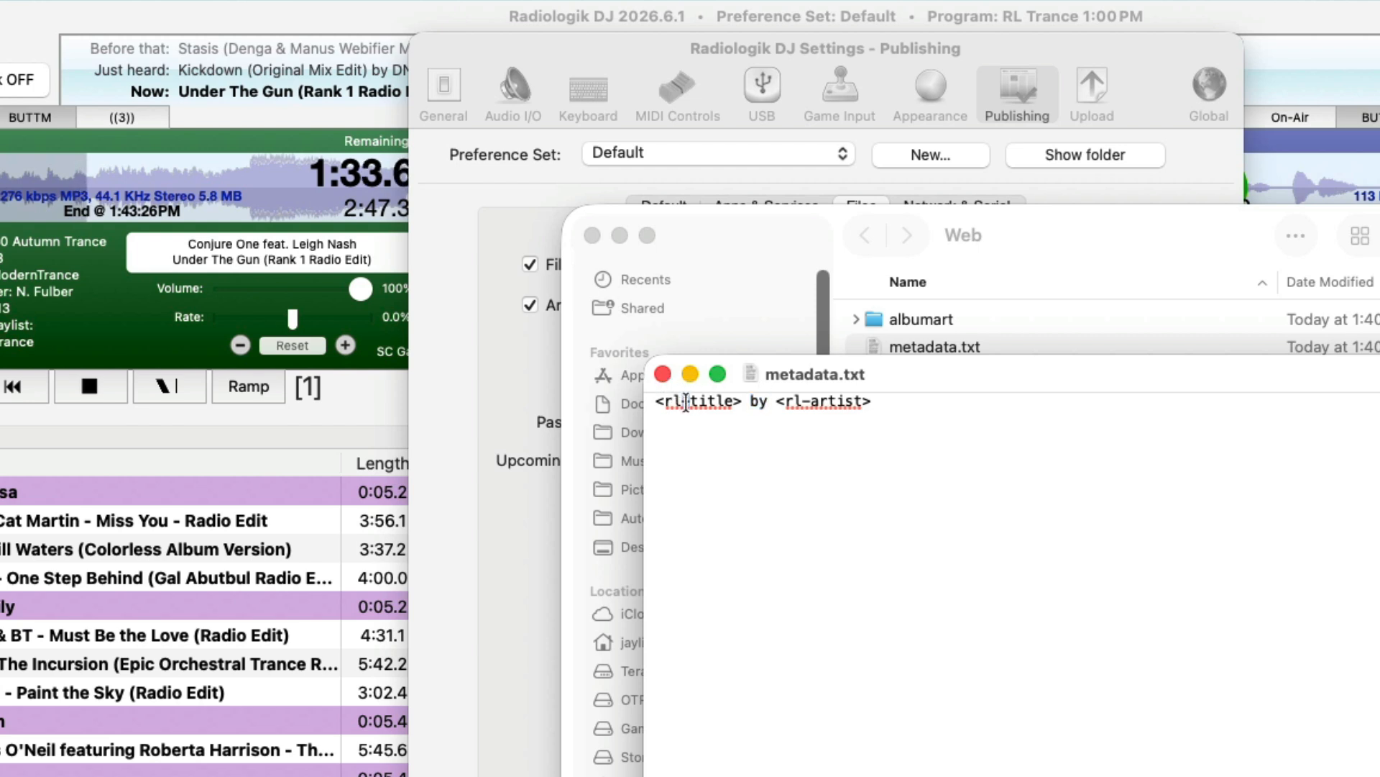
pyautogui.click(827, 400)
pyautogui.click(663, 371)
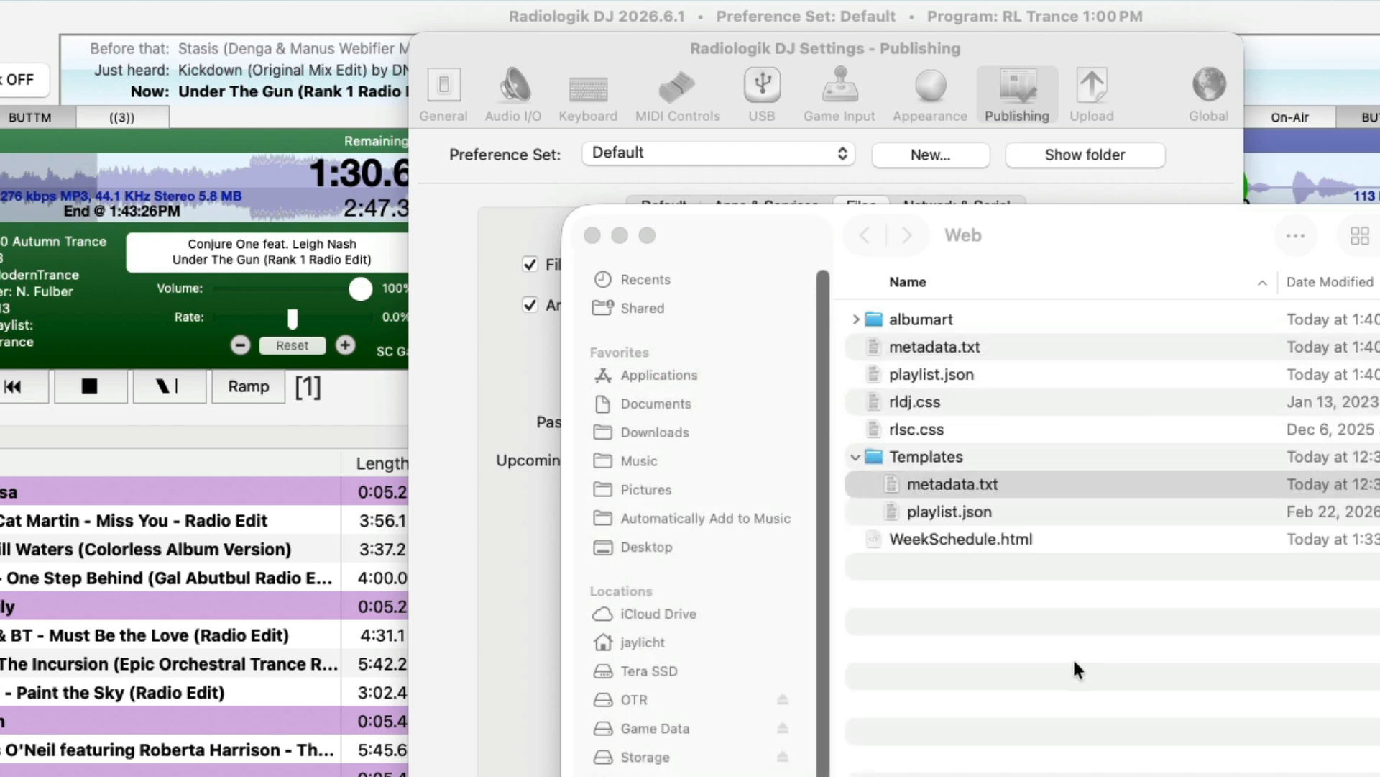
# Open the published metadata.txt in the Web folder, compare it with the playing track, and close it
pyautogui.doubleClick(934, 344)
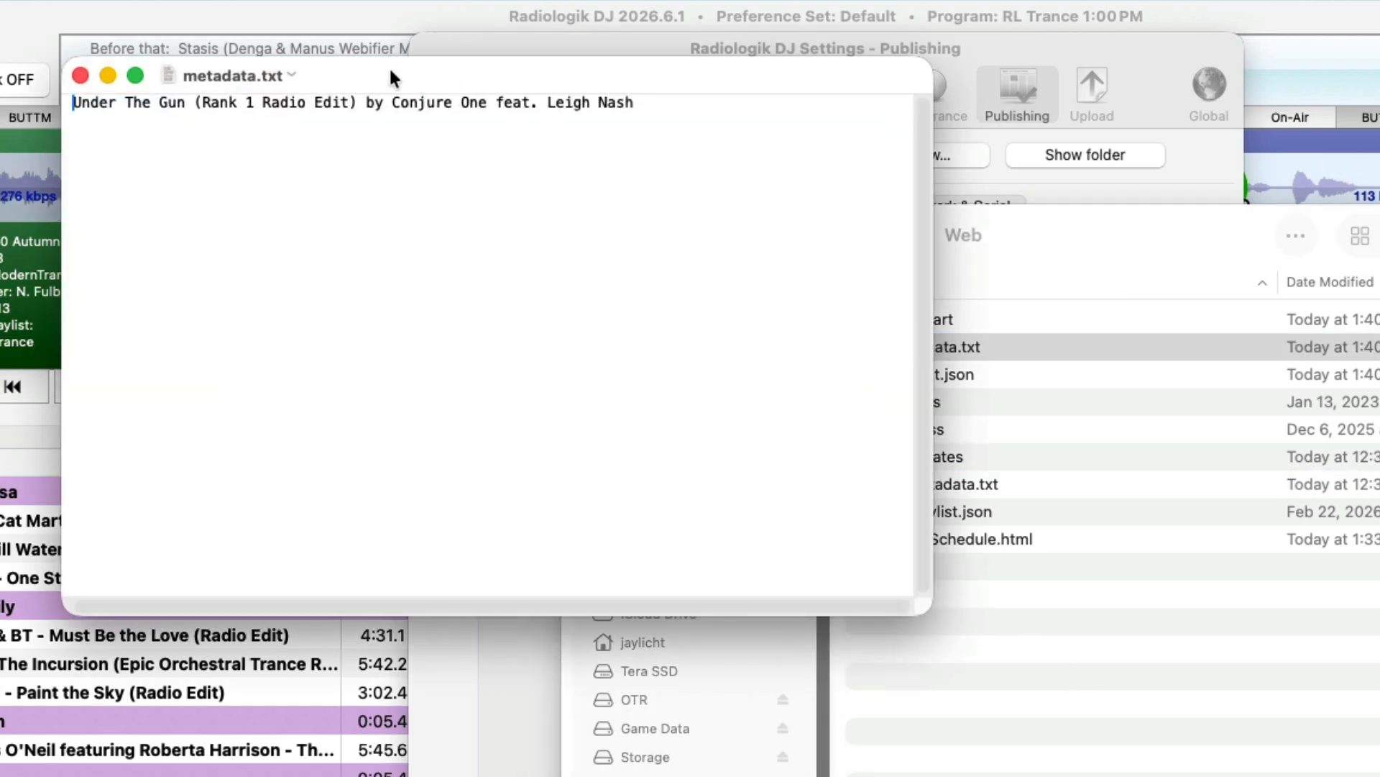
pyautogui.moveTo(390, 75); pyautogui.dragTo(720, 304)
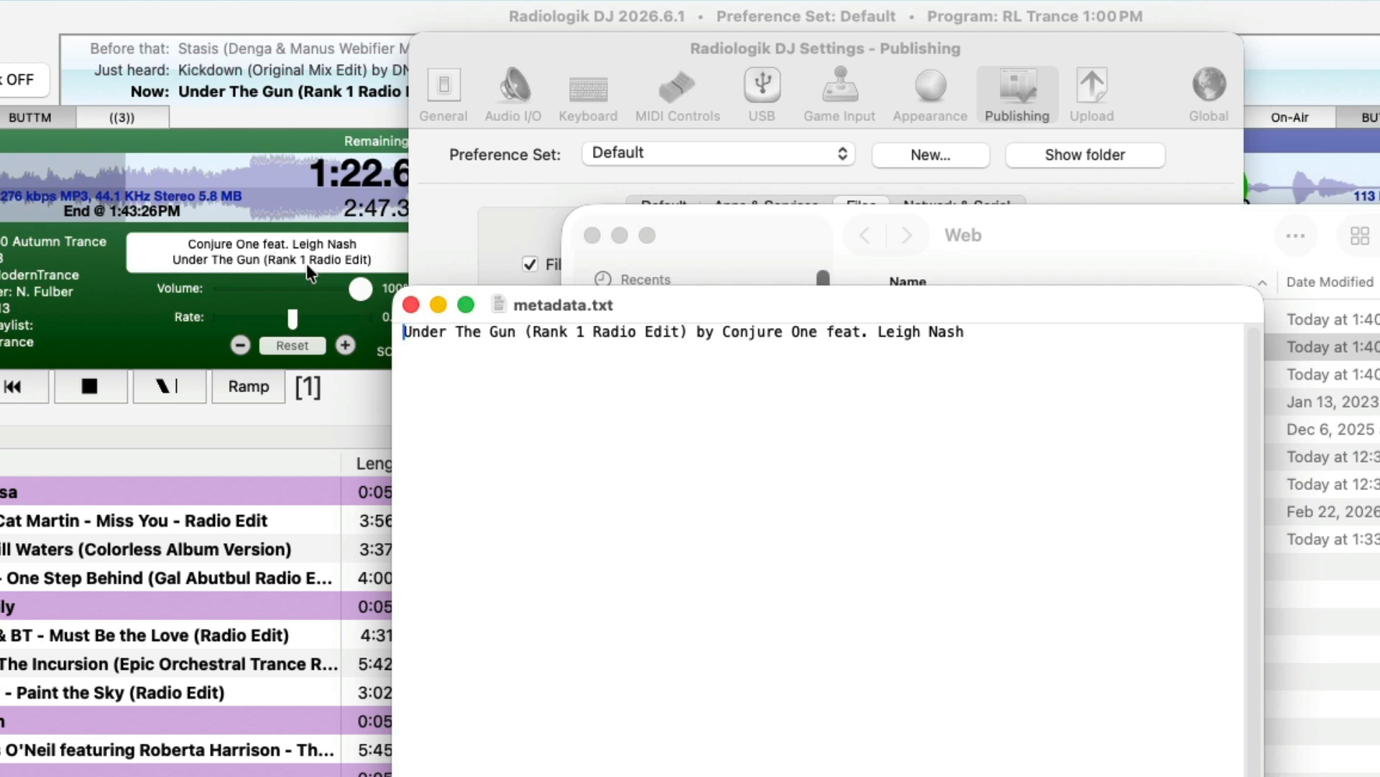
pyautogui.click(409, 304)
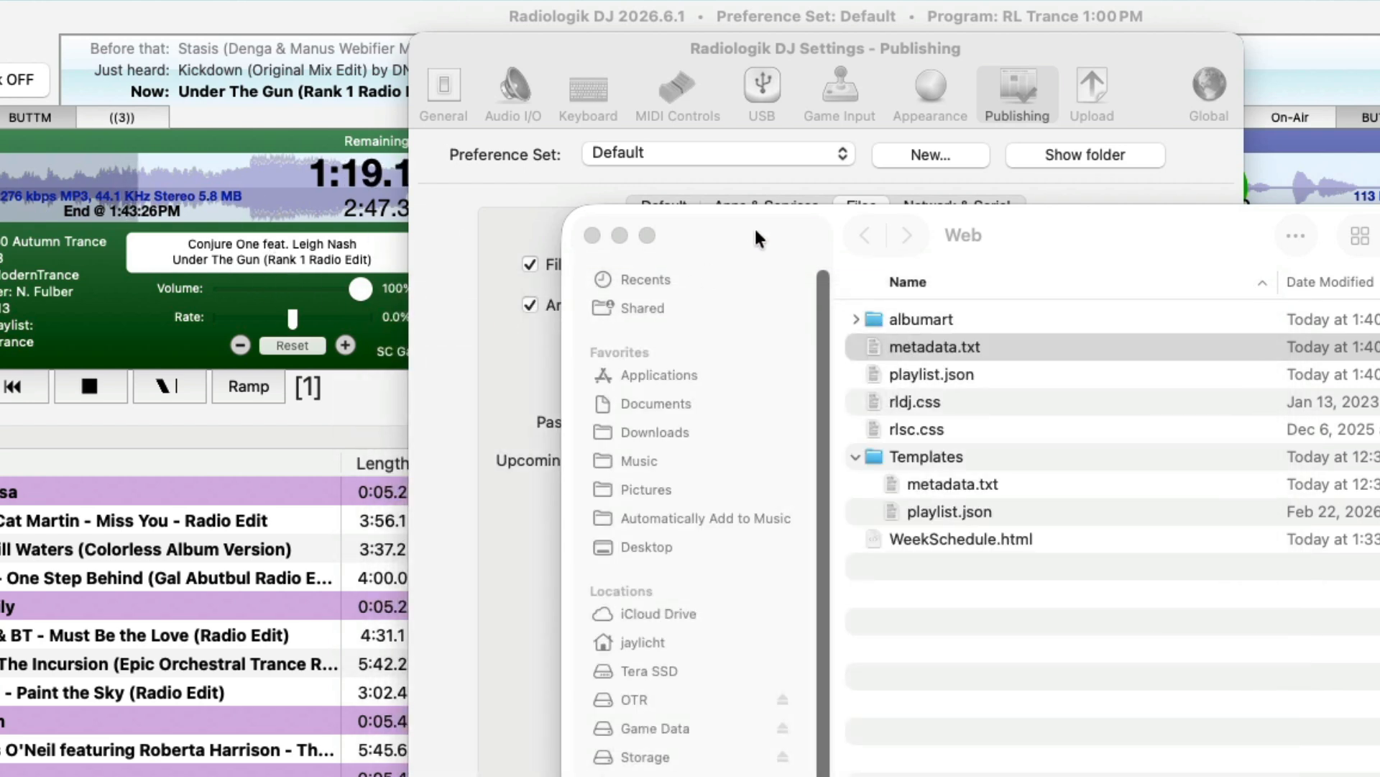
# Return to the Publishing settings and read the help on file publishing and its tags
pyautogui.click(708, 42)
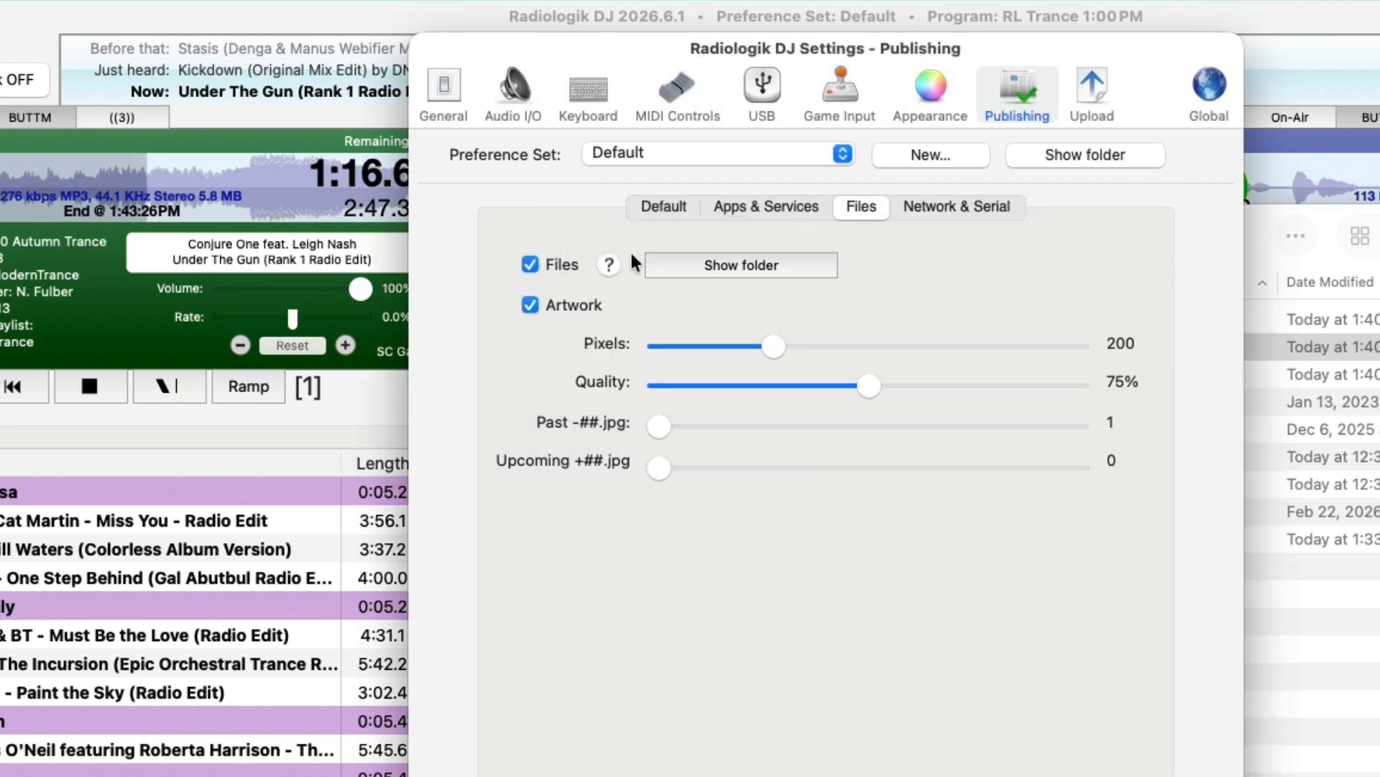
pyautogui.click(609, 265)
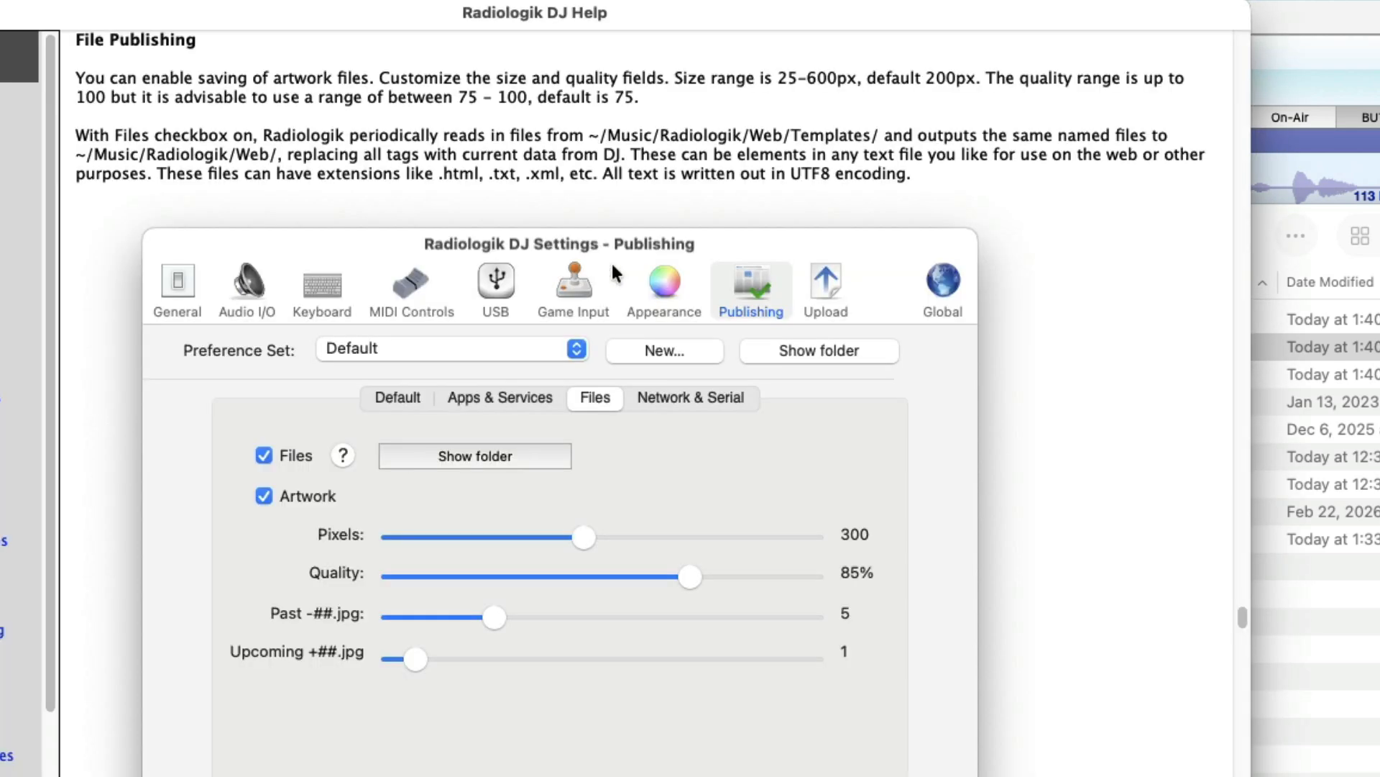
pyautogui.scroll(-15, 733, 274)
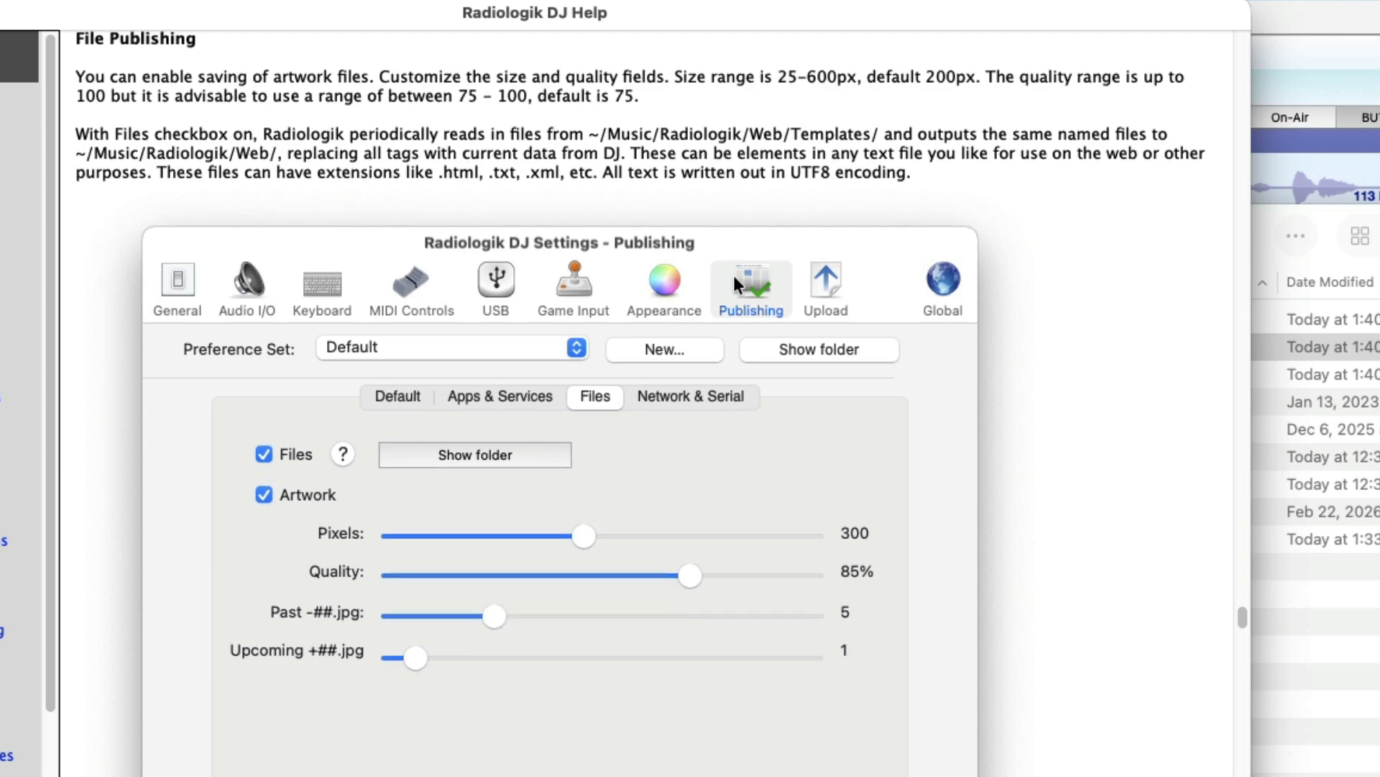
pyautogui.scroll(-8, 733, 273)
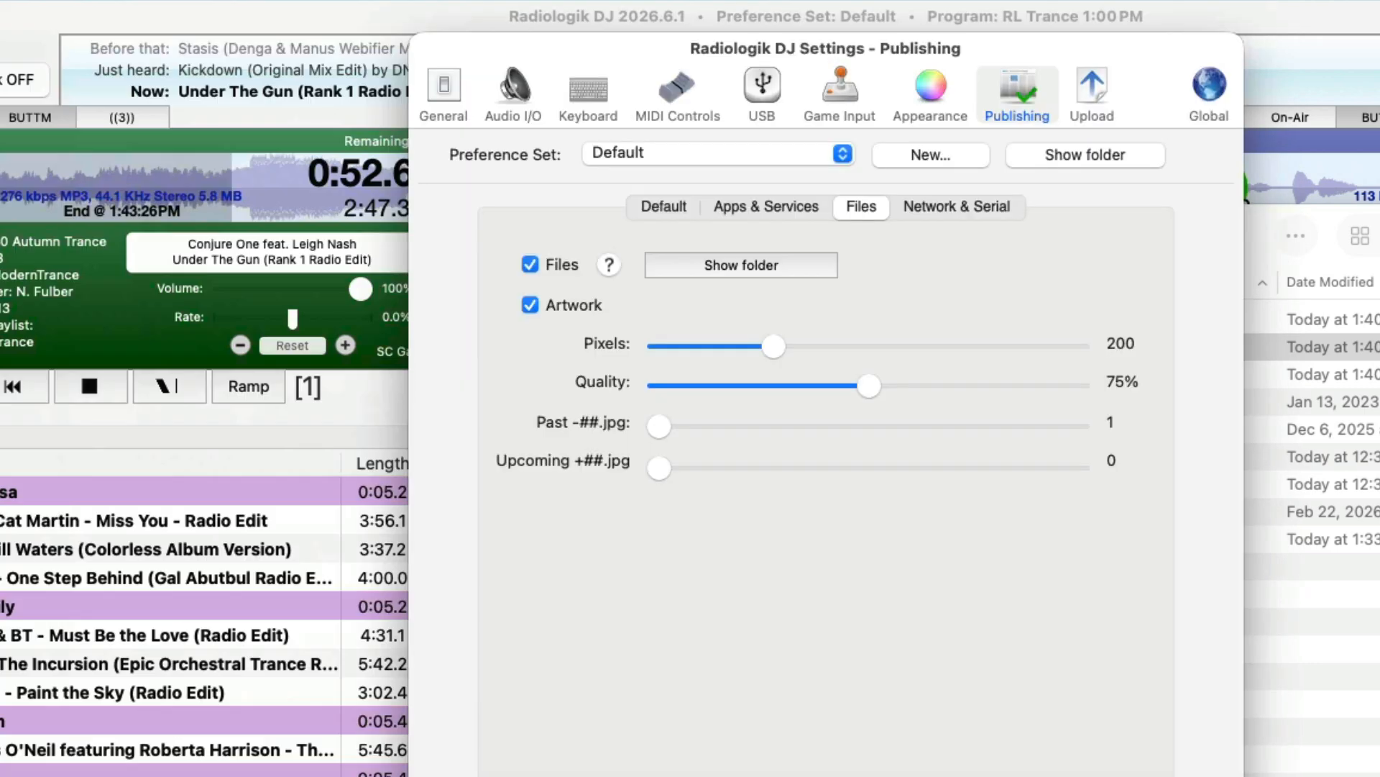
# Go back to the Web folder and look over the published metadata.txt and playlist.json files
pyautogui.click(1085, 155)
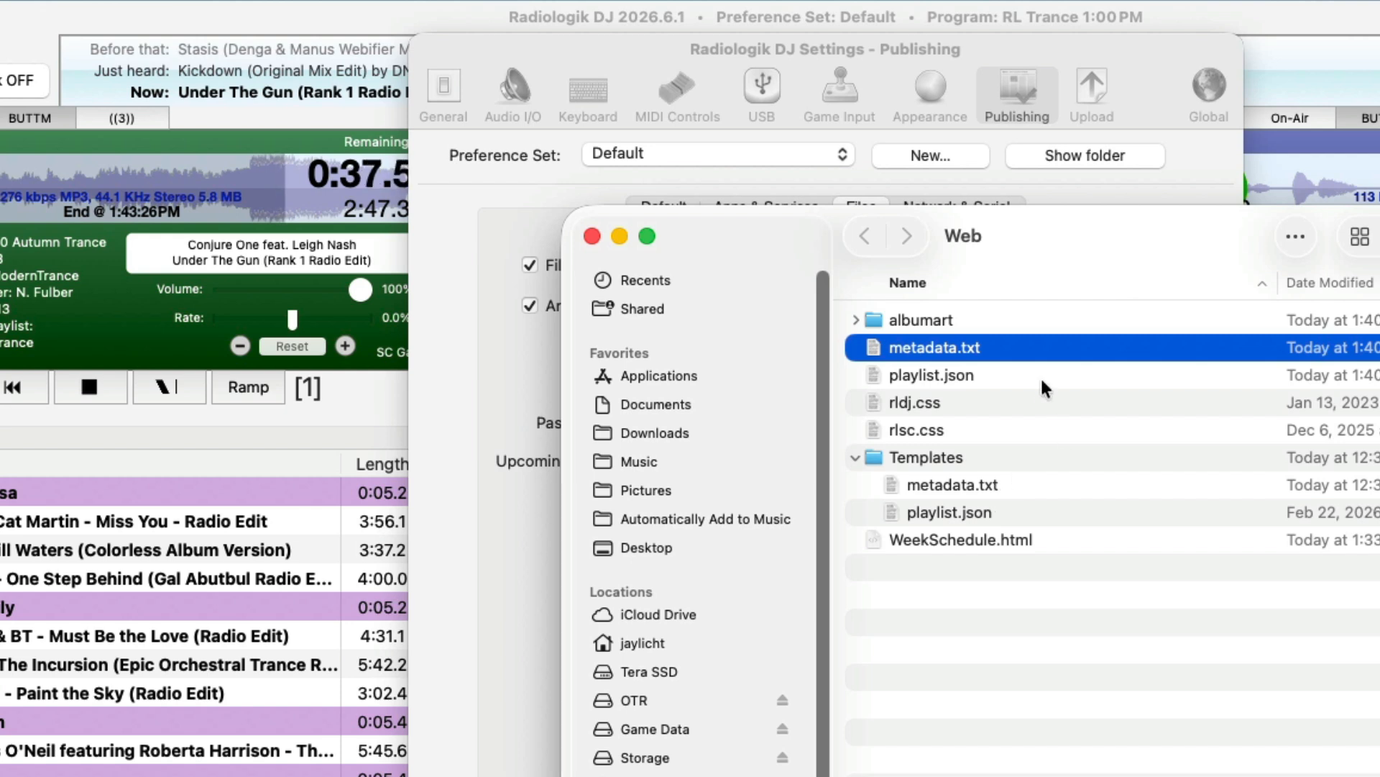
pyautogui.click(988, 403)
pyautogui.click(996, 345)
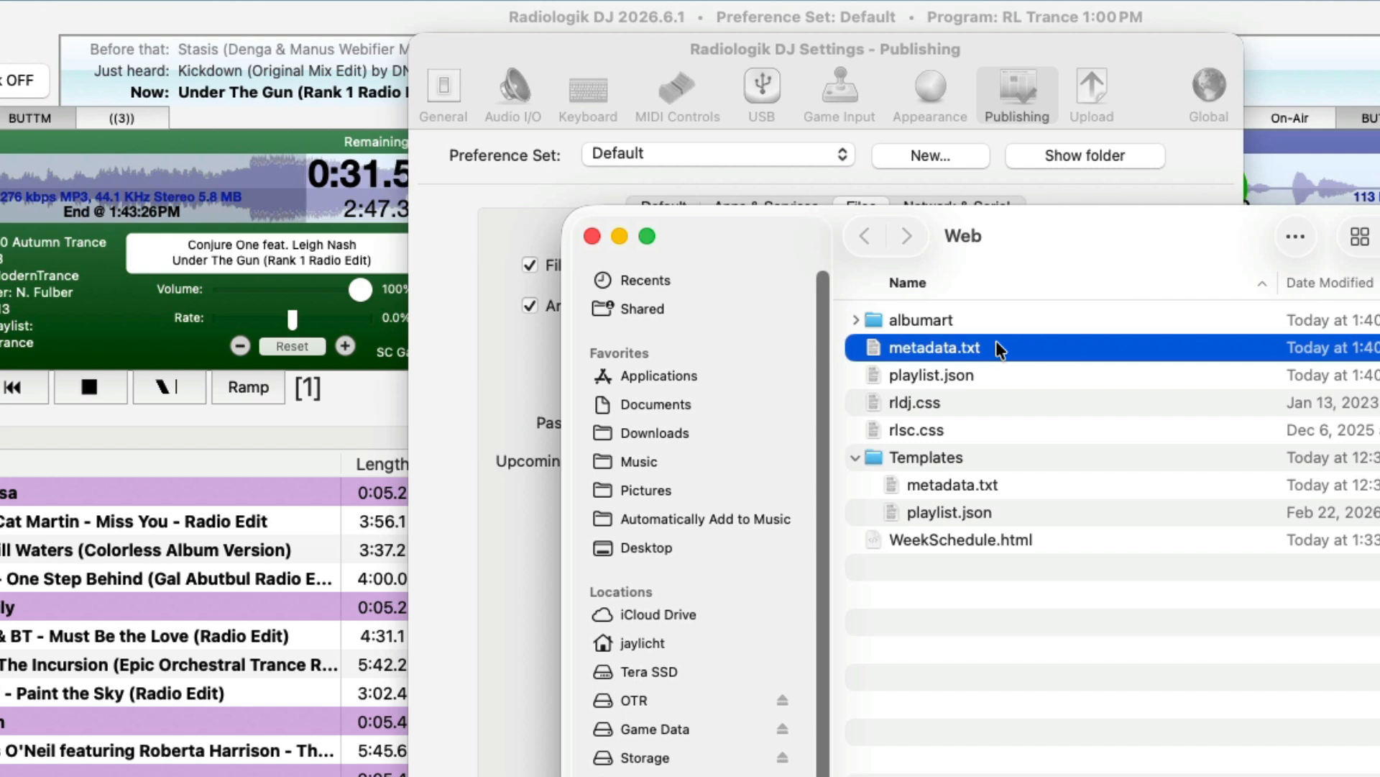
pyautogui.click(987, 375)
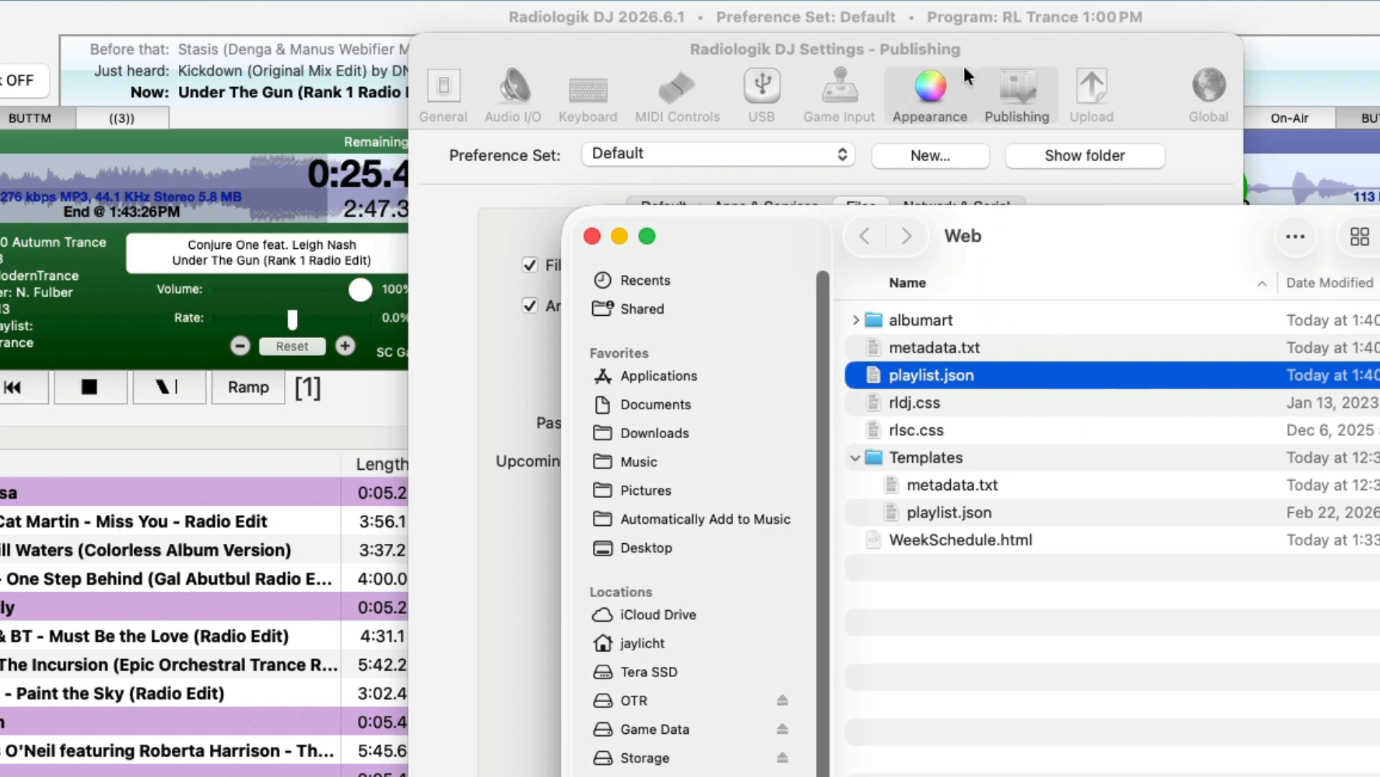
# Launch butt and open its settings window, placing it over the main butt window
pyautogui.click(952, 46)
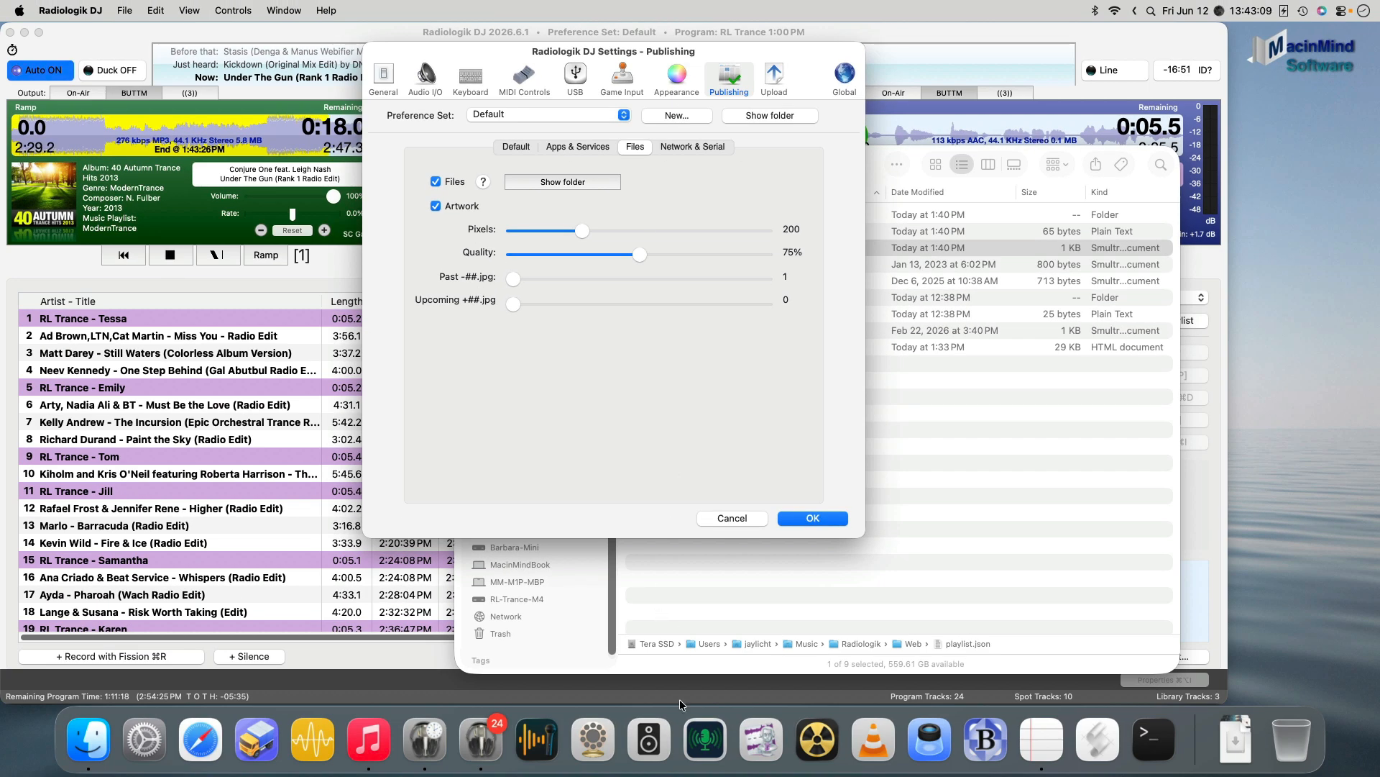
pyautogui.click(650, 739)
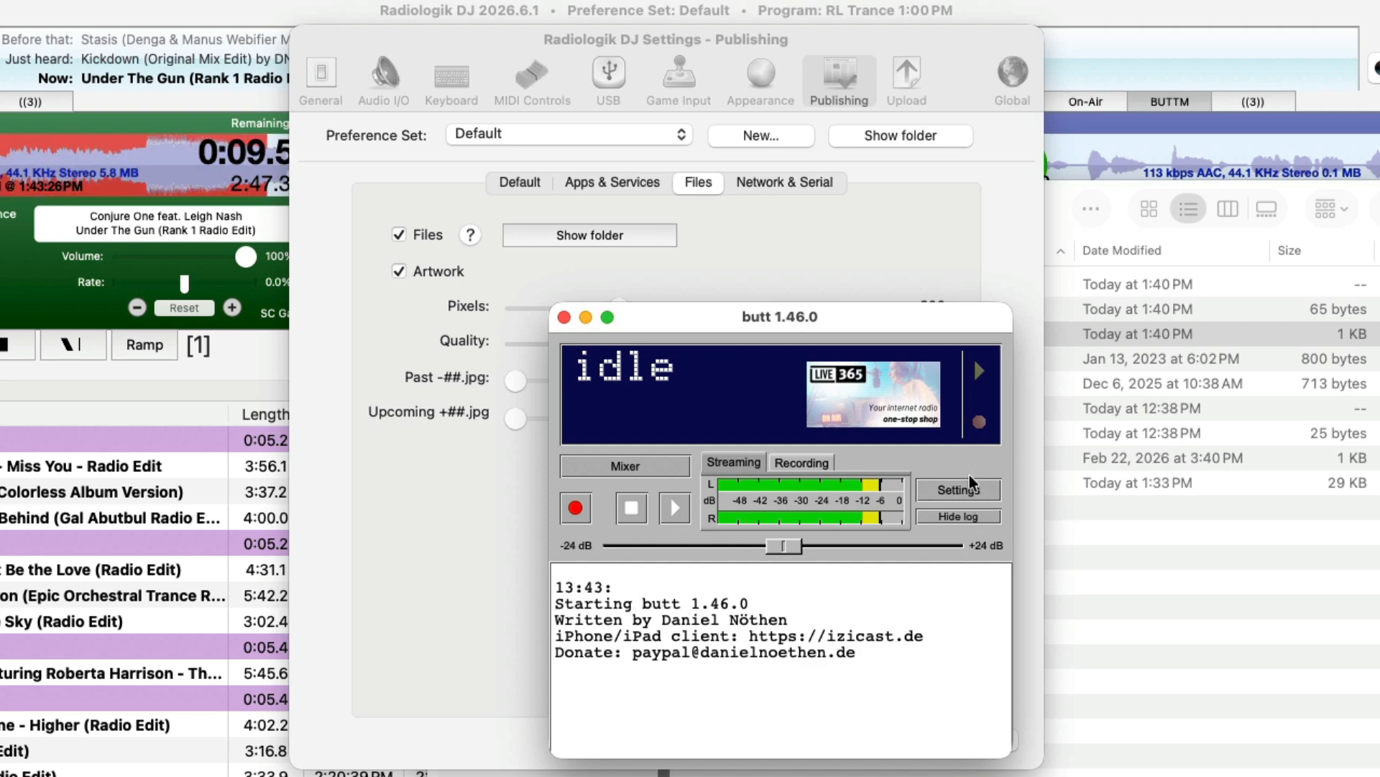
pyautogui.click(964, 491)
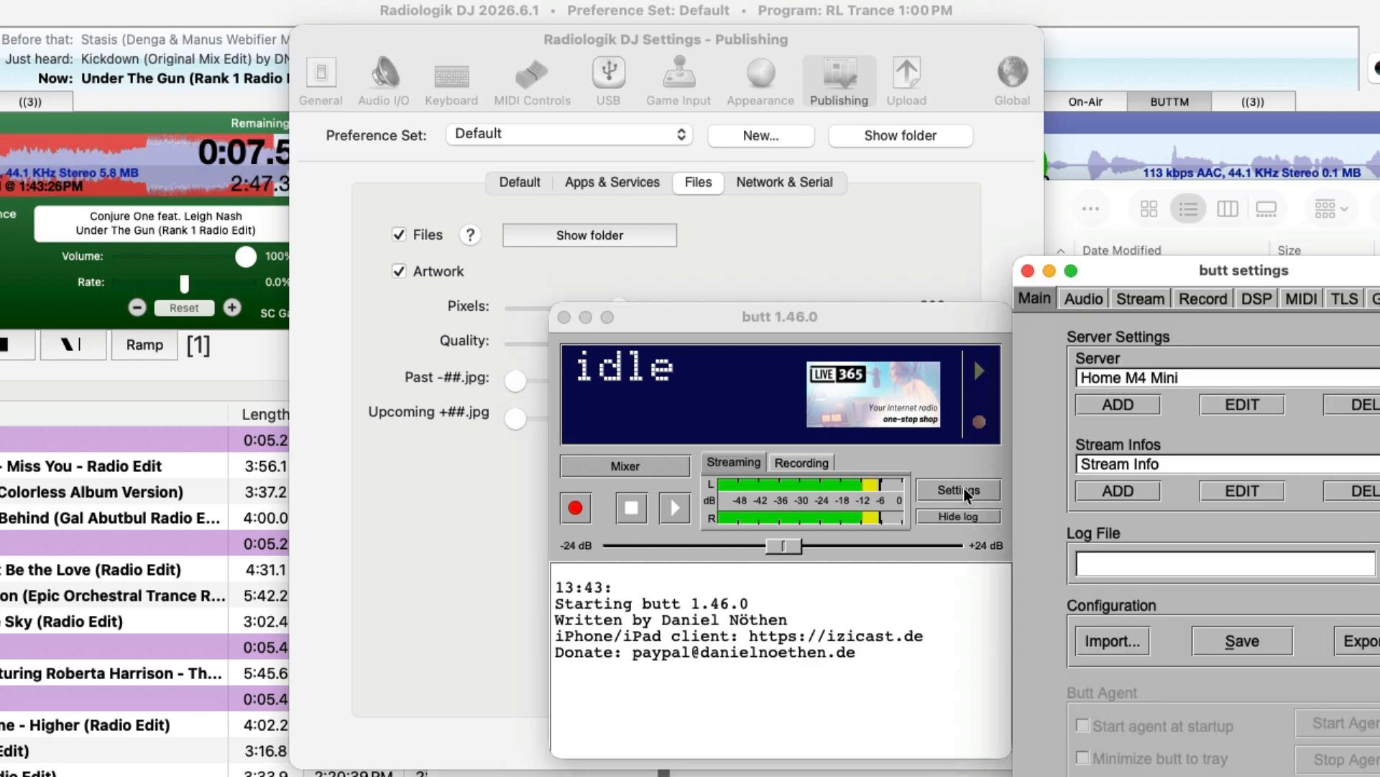
pyautogui.moveTo(1177, 267); pyautogui.dragTo(704, 195)
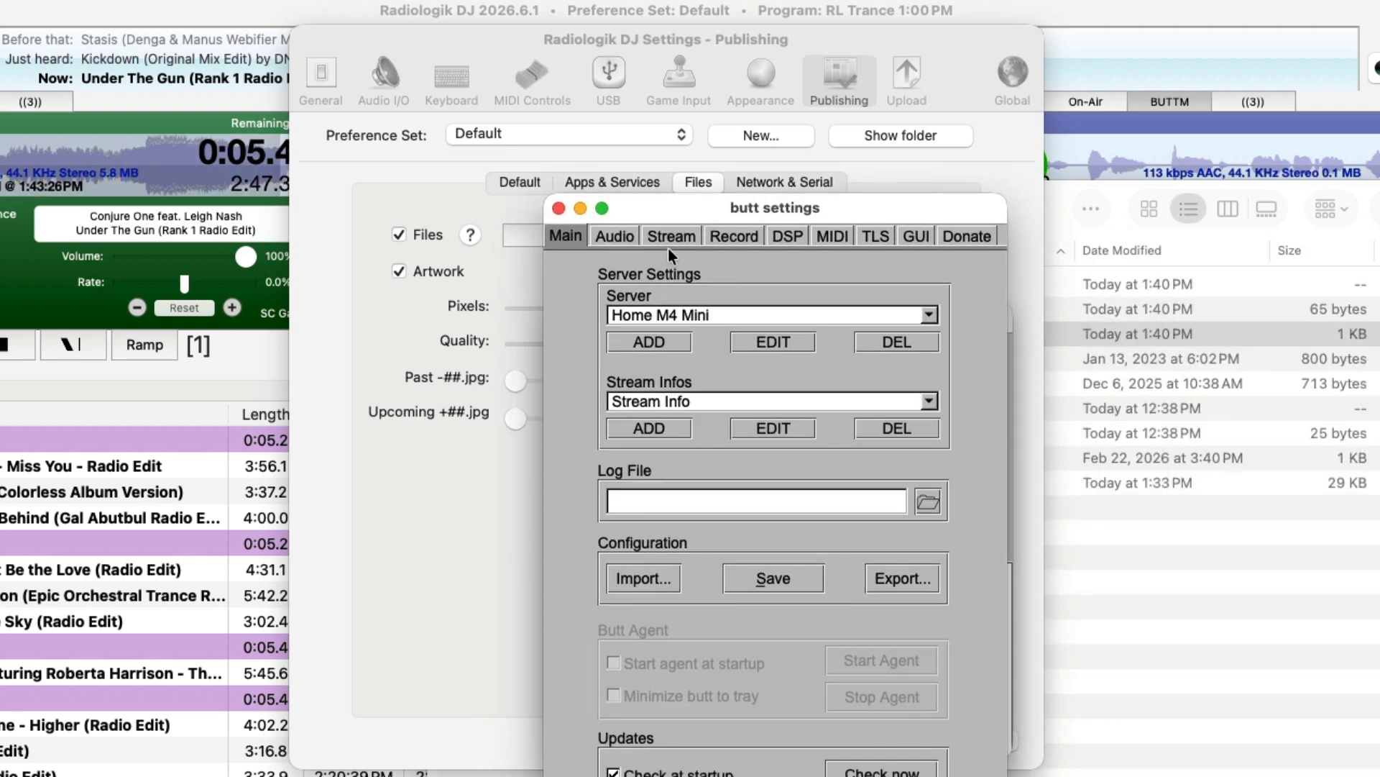
# Choose metadata.txt from Radiologik's Web folder as butt's song name update file, and close the butt settings
pyautogui.click(676, 235)
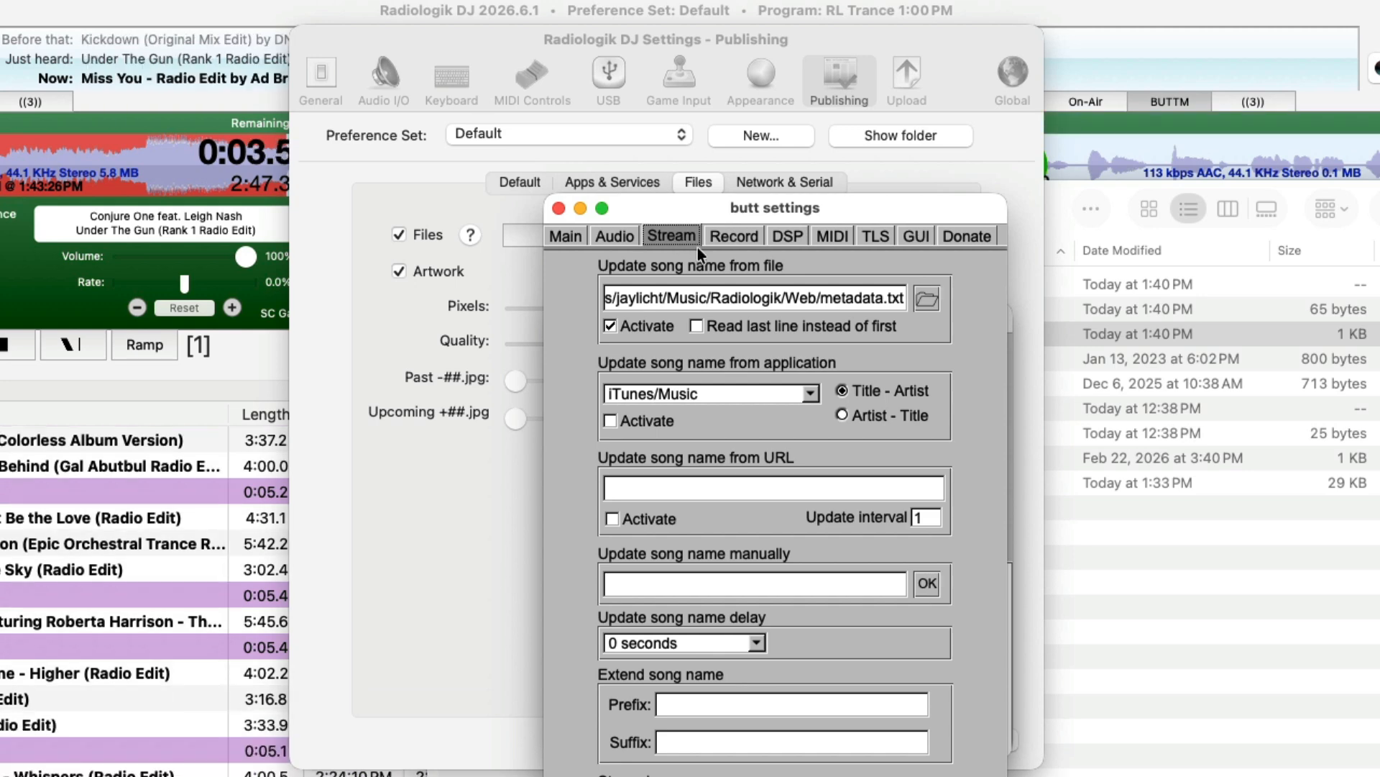
pyautogui.click(929, 300)
pyautogui.click(691, 307)
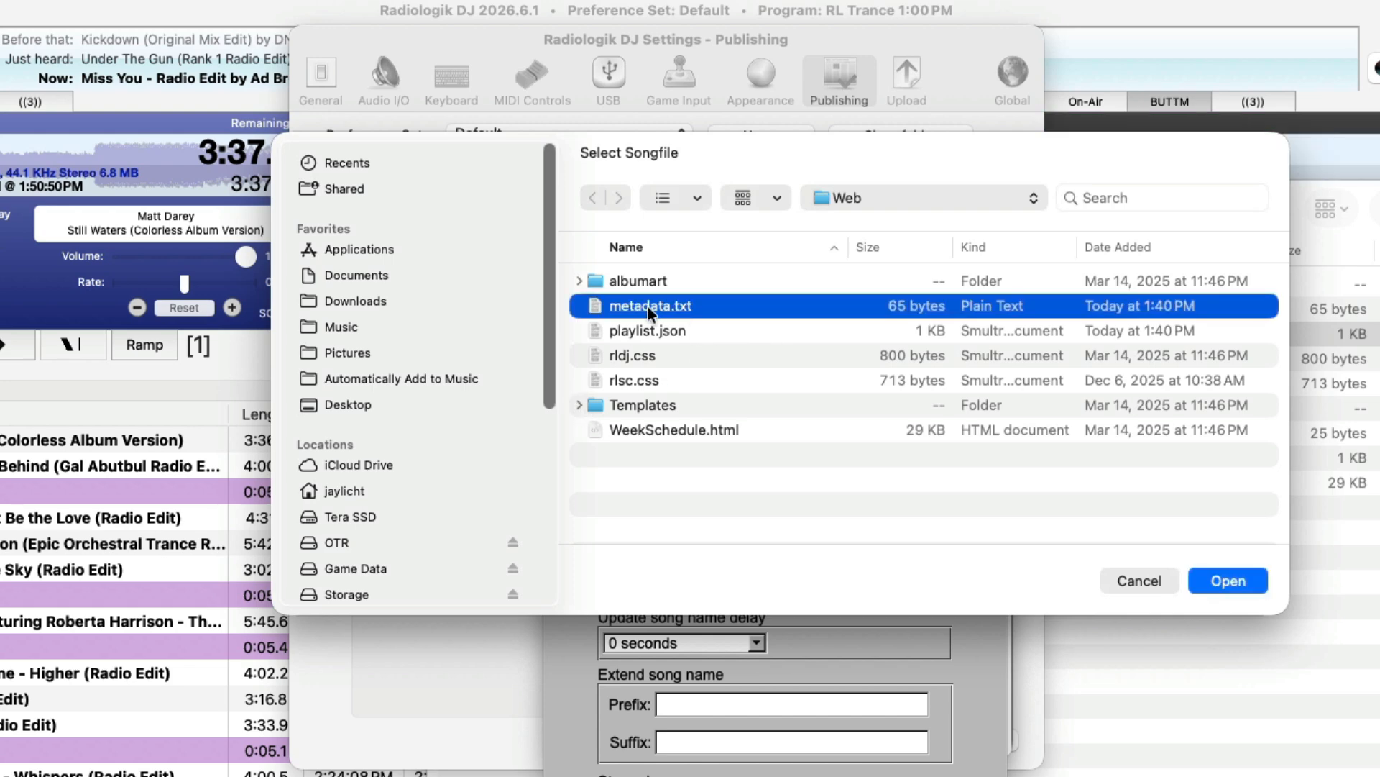
pyautogui.click(1222, 580)
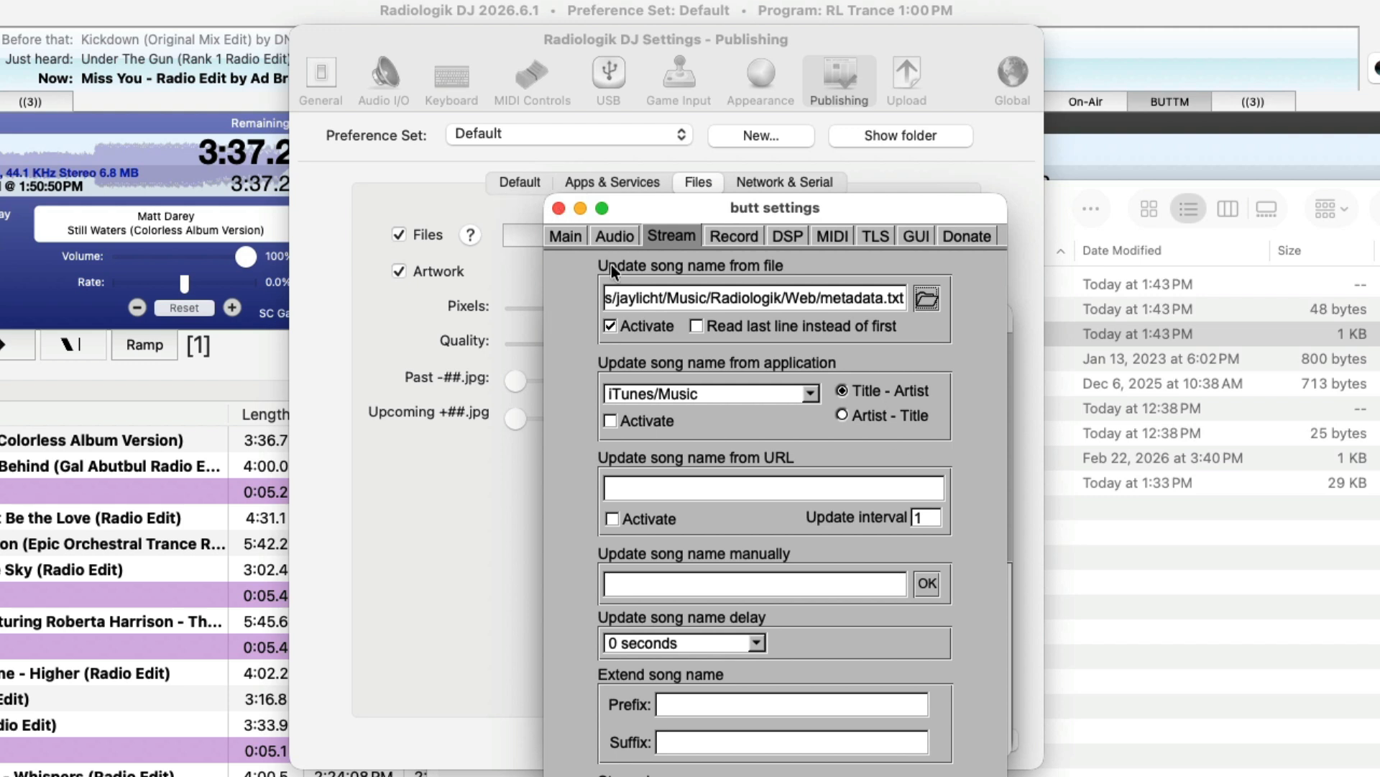
pyautogui.click(559, 209)
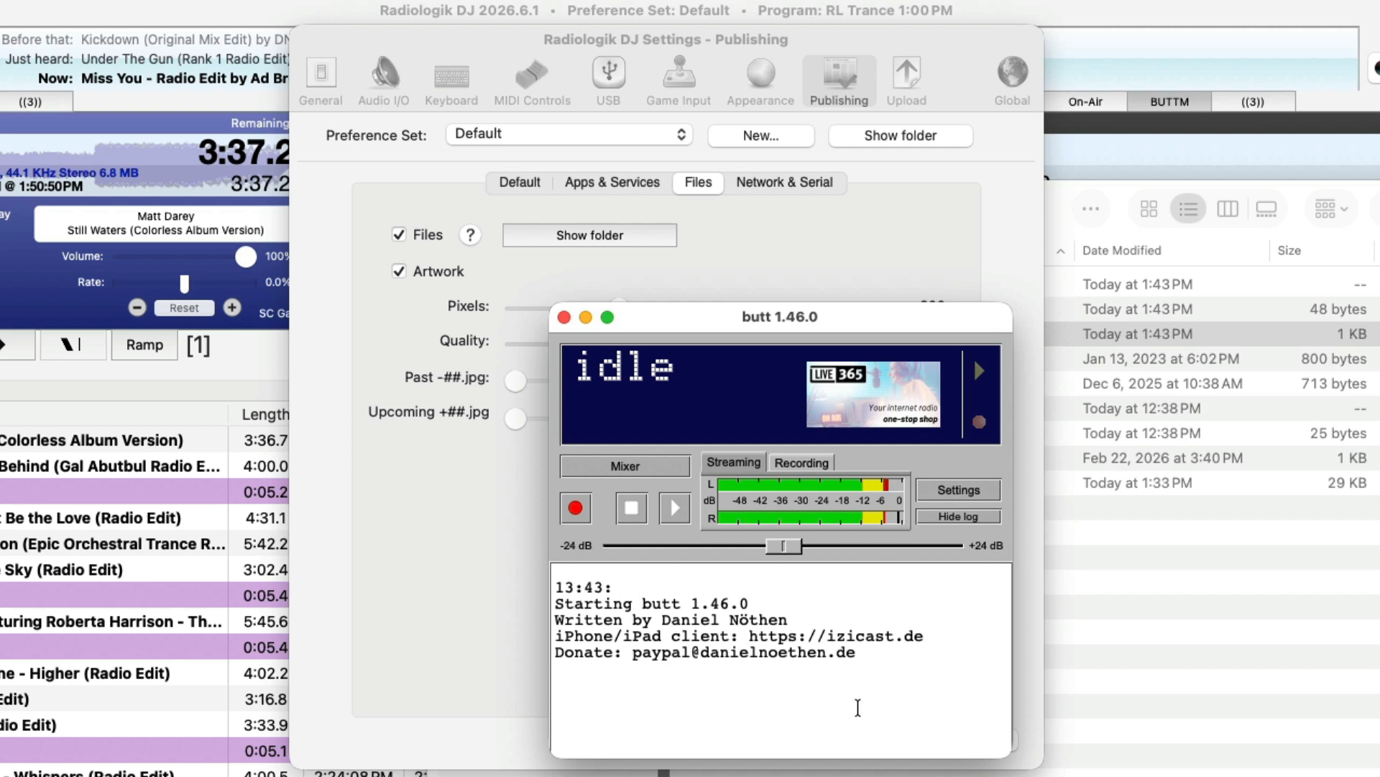
# Start streaming to Home M4 Mini in butt, accept the Radiologik DJ settings, and place butt below the players
pyautogui.click(675, 509)
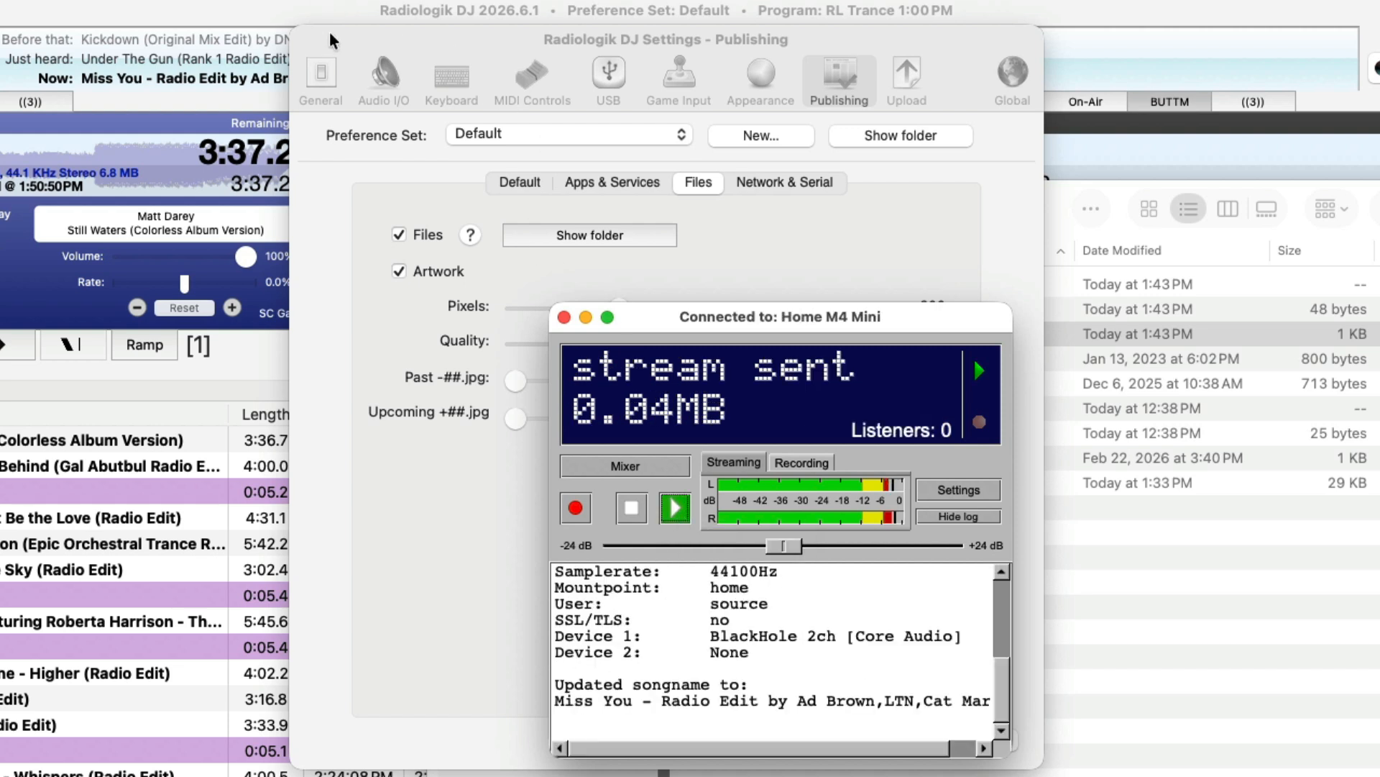
pyautogui.click(1013, 767)
pyautogui.click(976, 735)
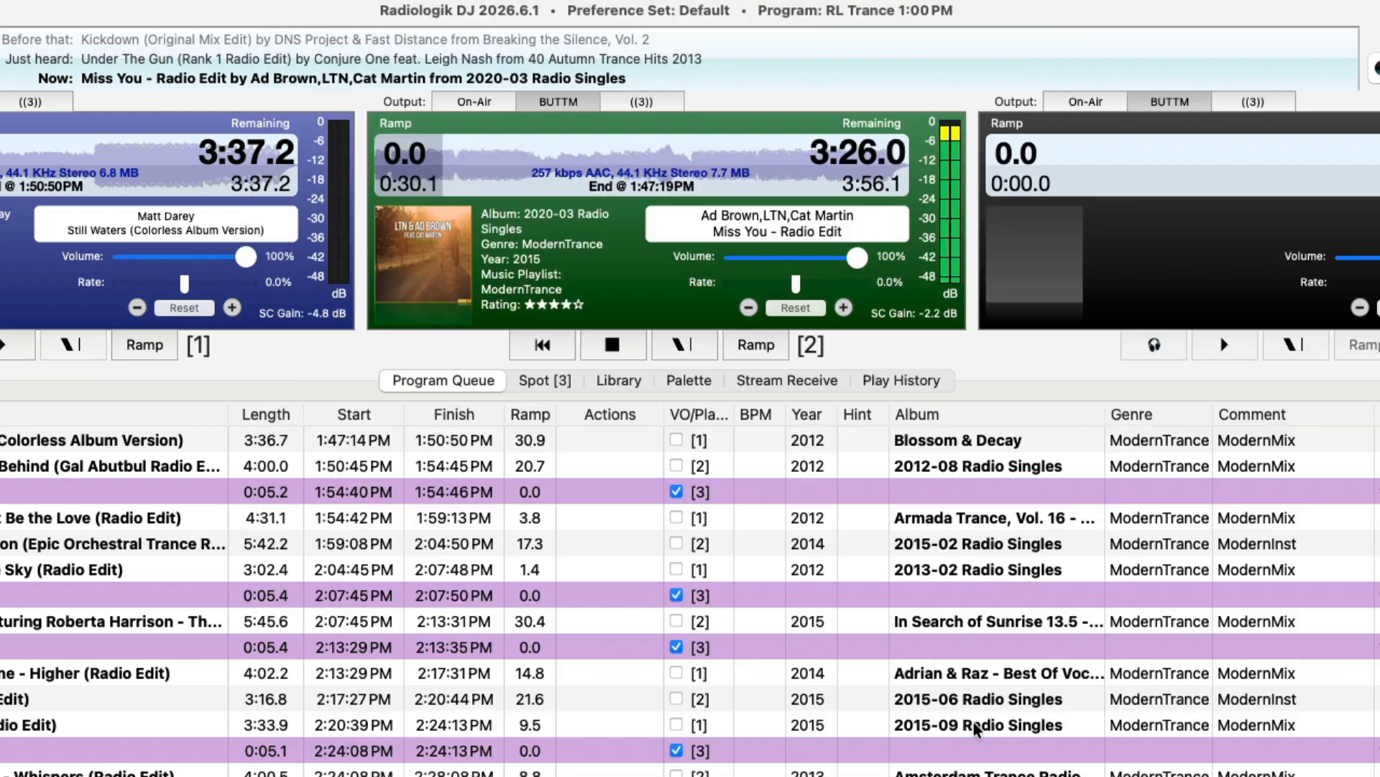
pyautogui.press('super+Tab')
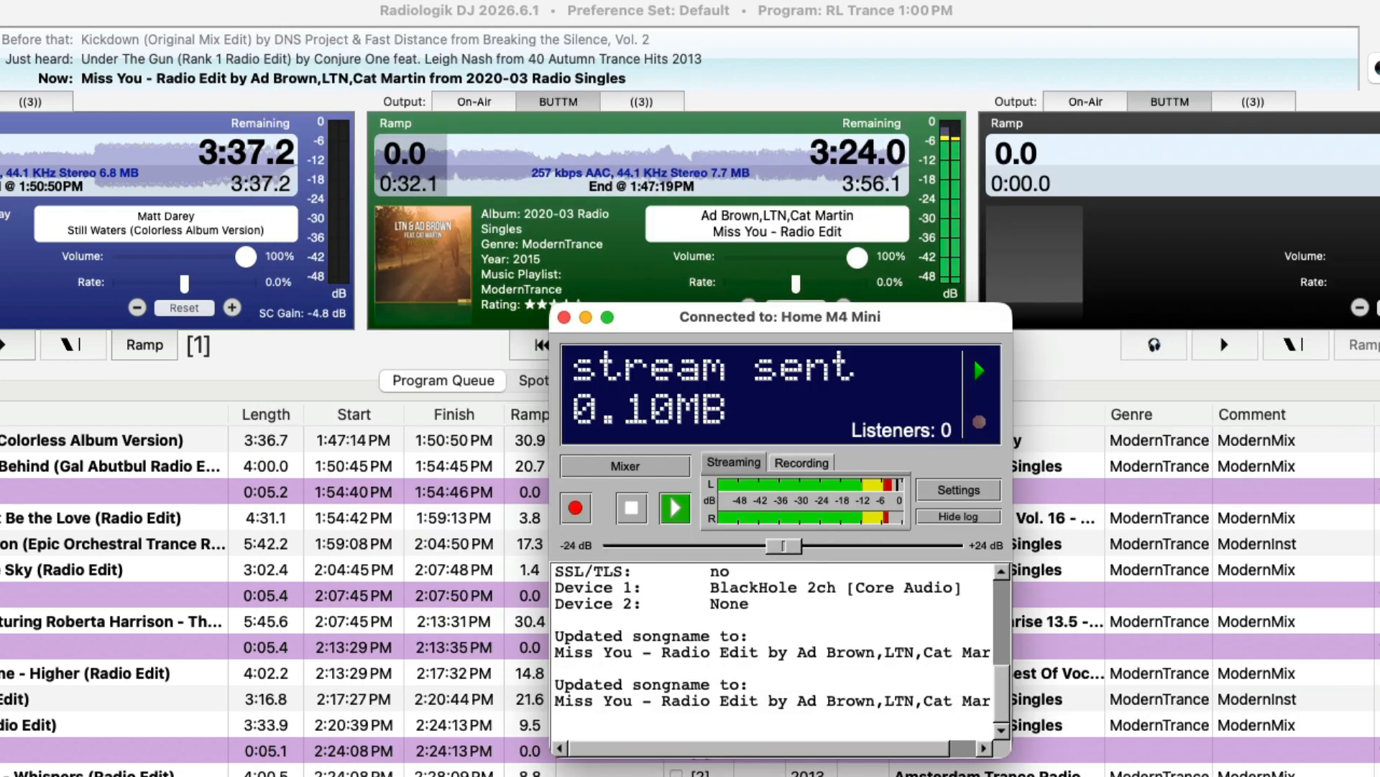
pyautogui.moveTo(713, 315); pyautogui.dragTo(612, 359)
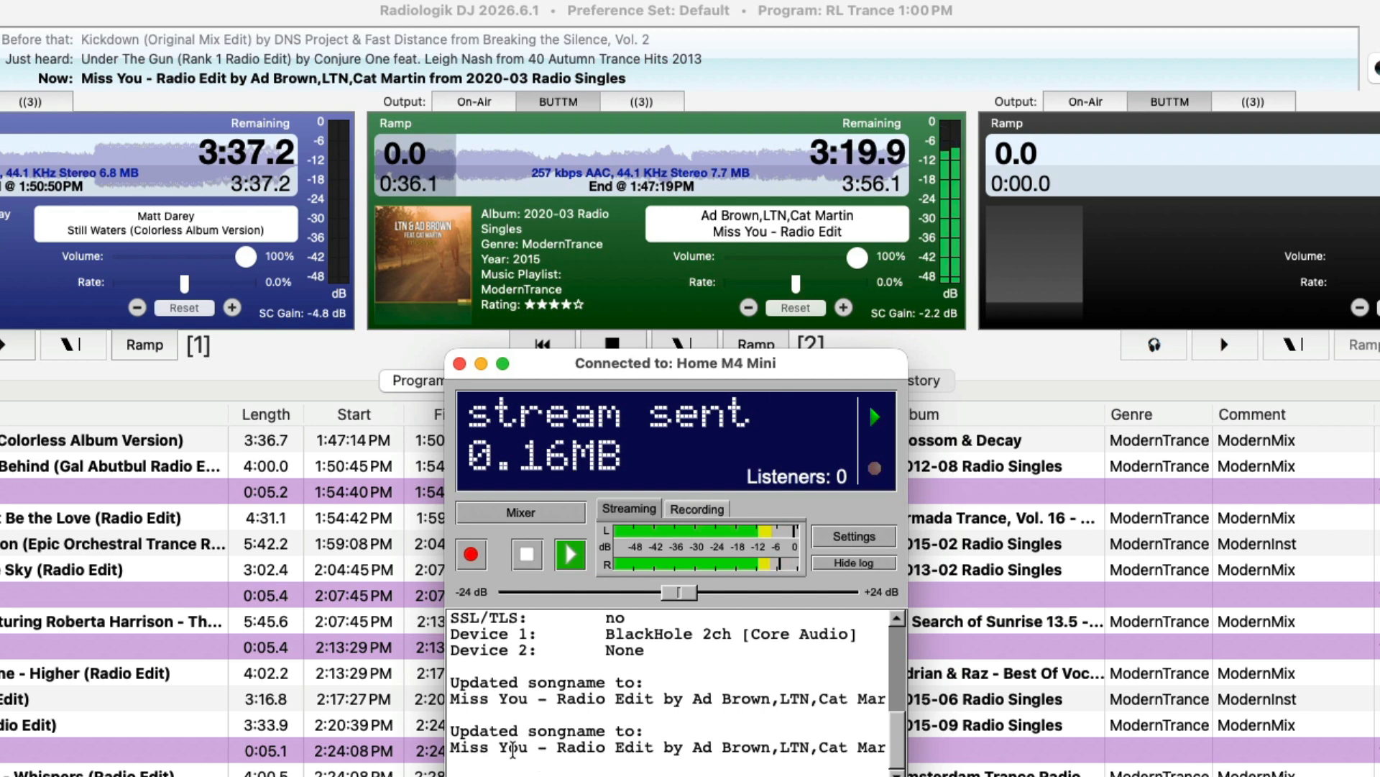
# Fade from player 2 to the next track in Radiologik DJ and check the song name update in butt's log
pyautogui.click(661, 6)
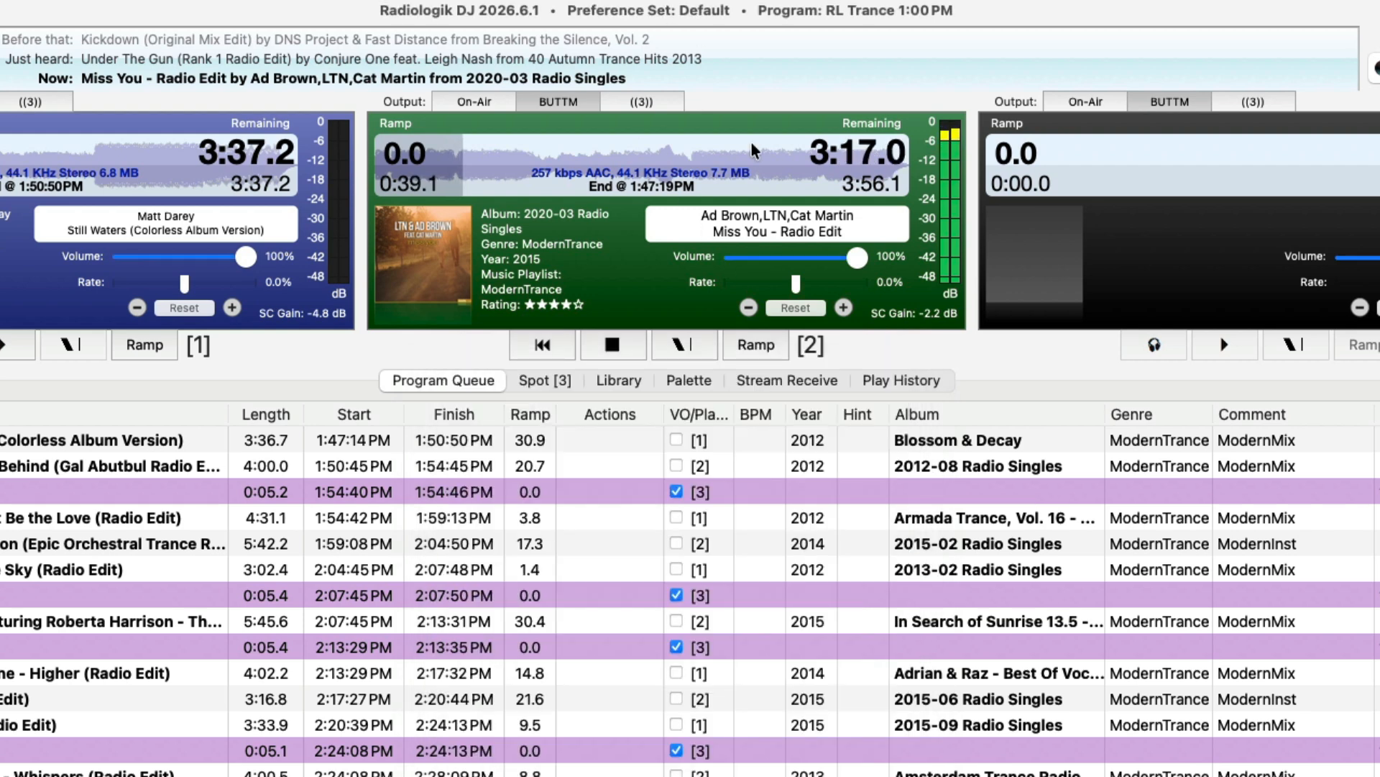
pyautogui.click(698, 343)
pyautogui.click(650, 771)
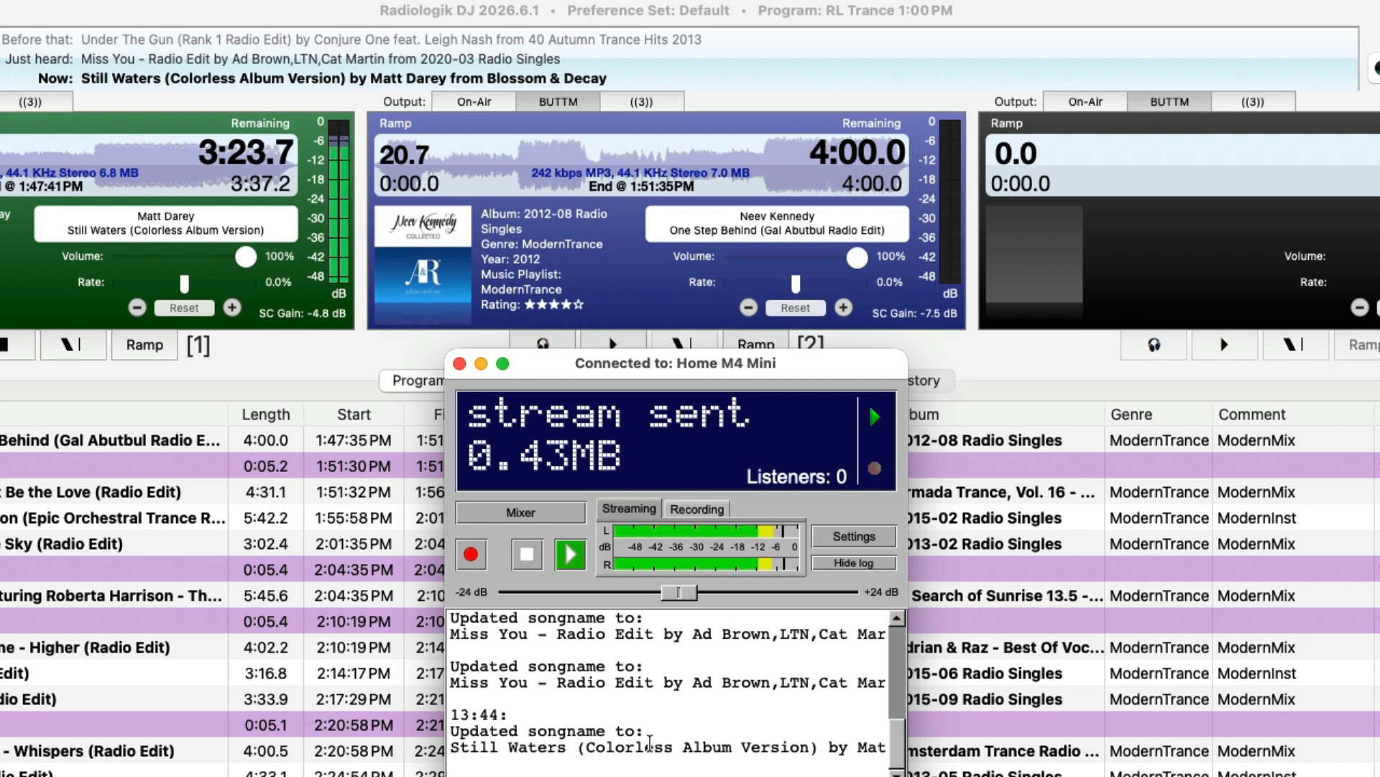
# Quit butt to end the test stream
pyautogui.press('super+q')
pyautogui.click(604, 754)
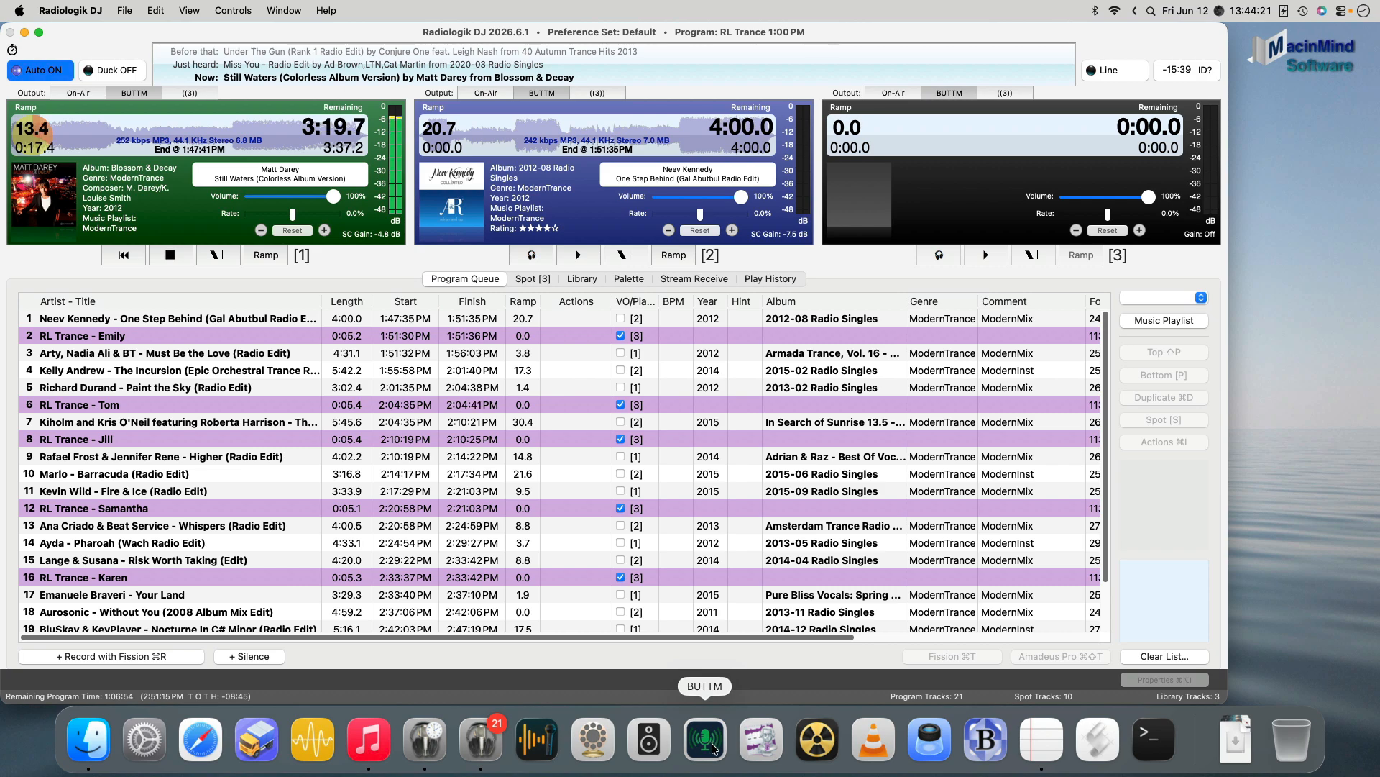
# Launch BUTTM, dismiss its trial license notice, and check the song text file path in its song update settings
pyautogui.click(712, 744)
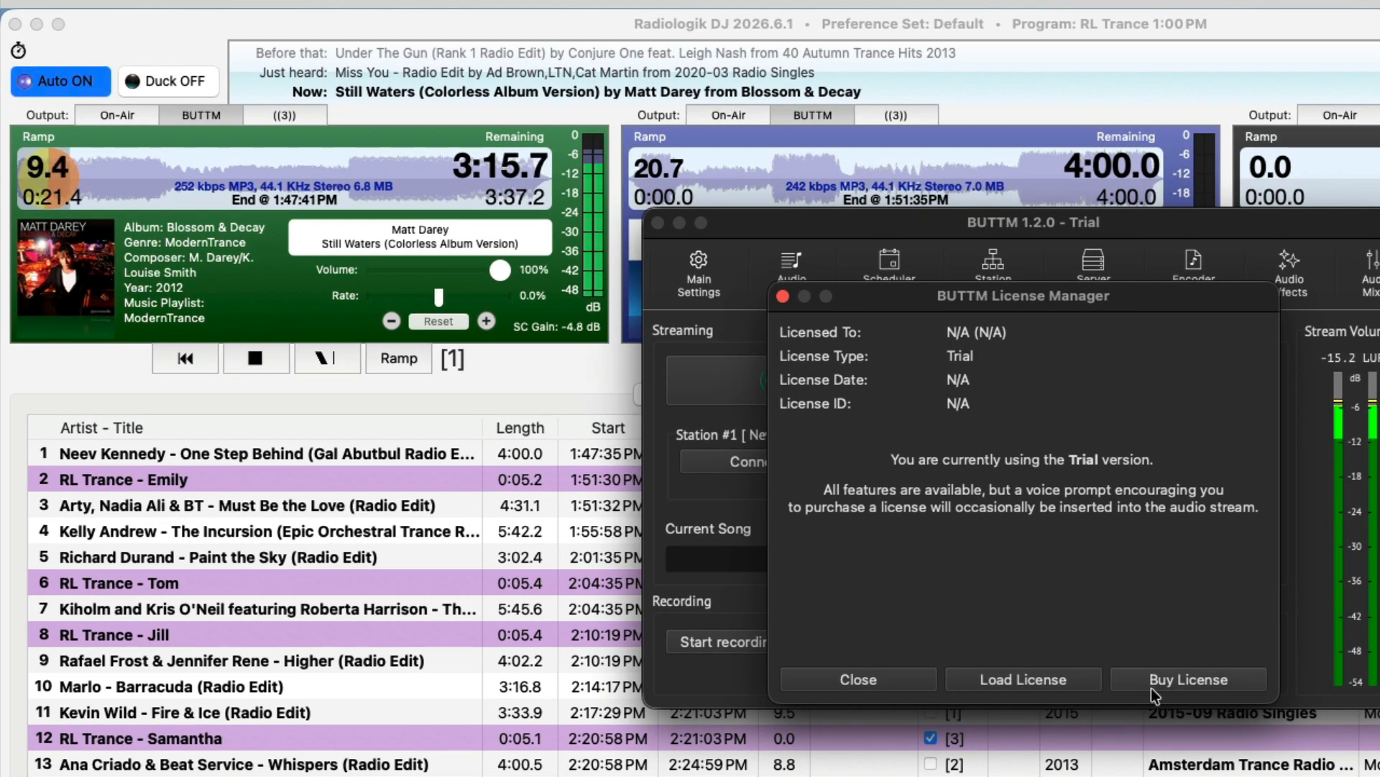
pyautogui.click(904, 683)
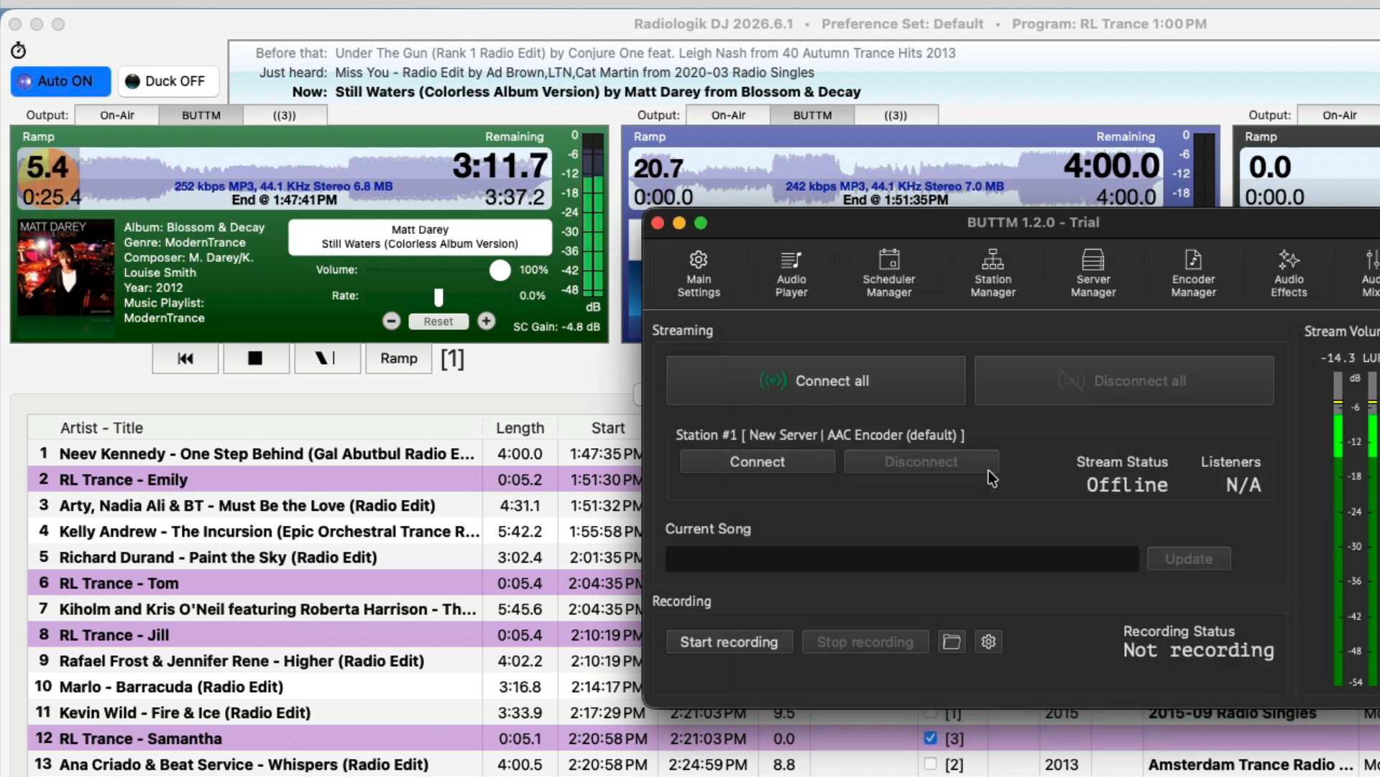
pyautogui.click(698, 265)
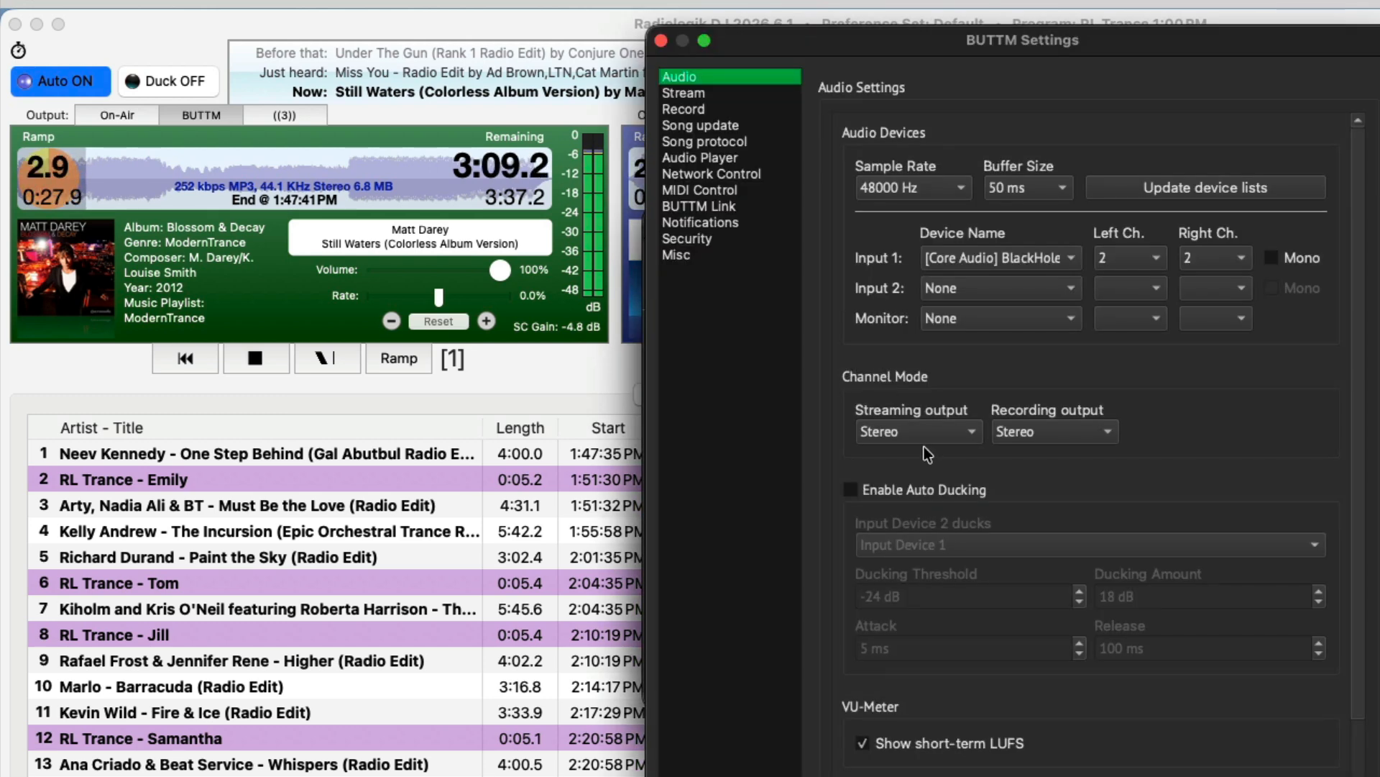
pyautogui.click(729, 126)
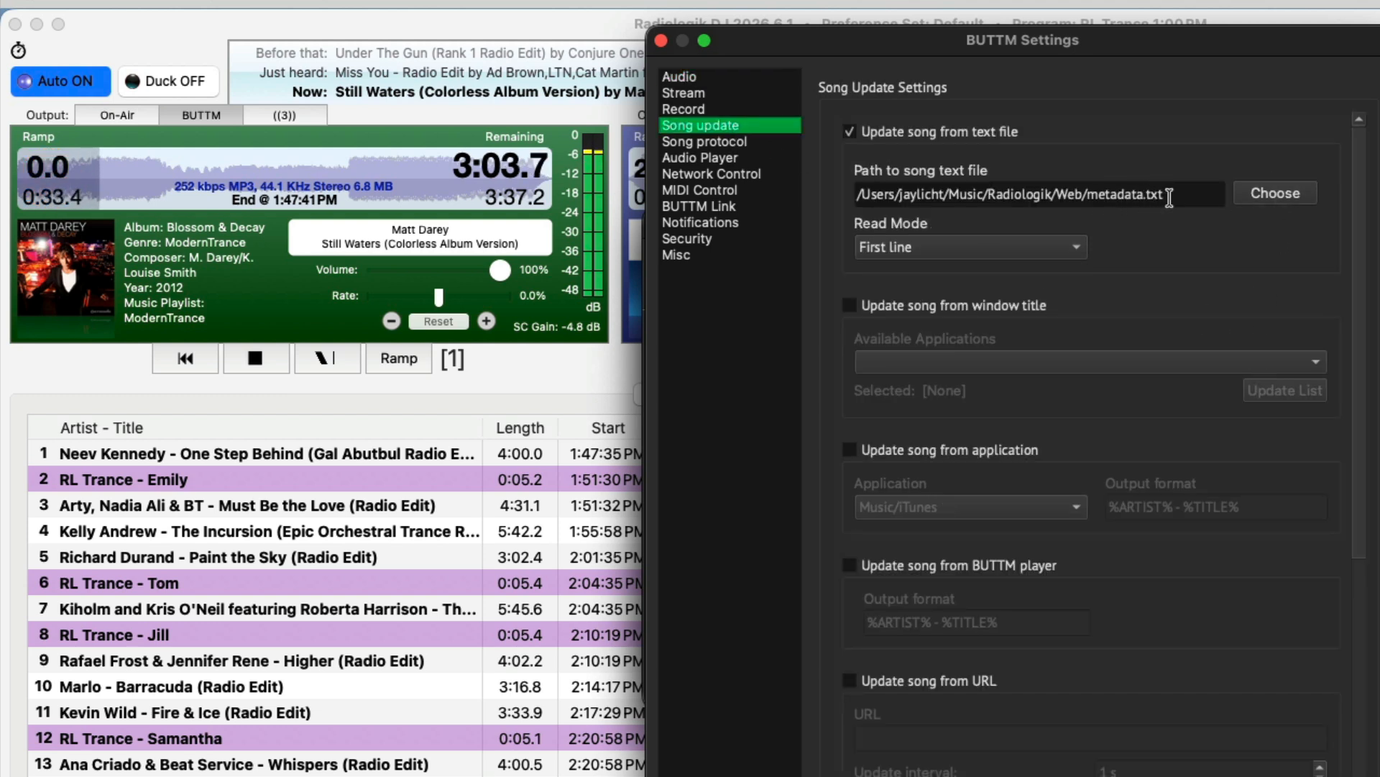
pyautogui.click(661, 41)
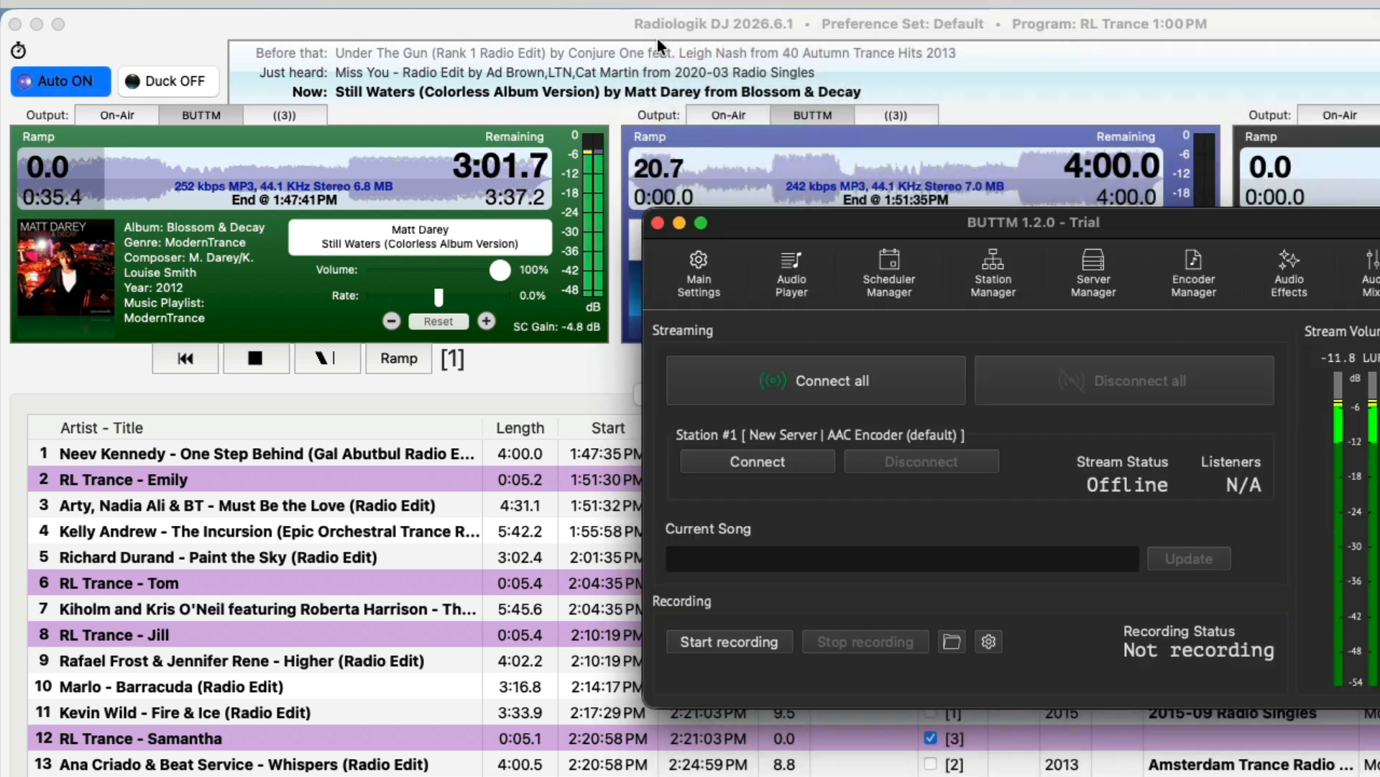
# Connect all stations in BUTTM and test its current song update by fading player 1 to the next track in Radiologik DJ
pyautogui.click(892, 384)
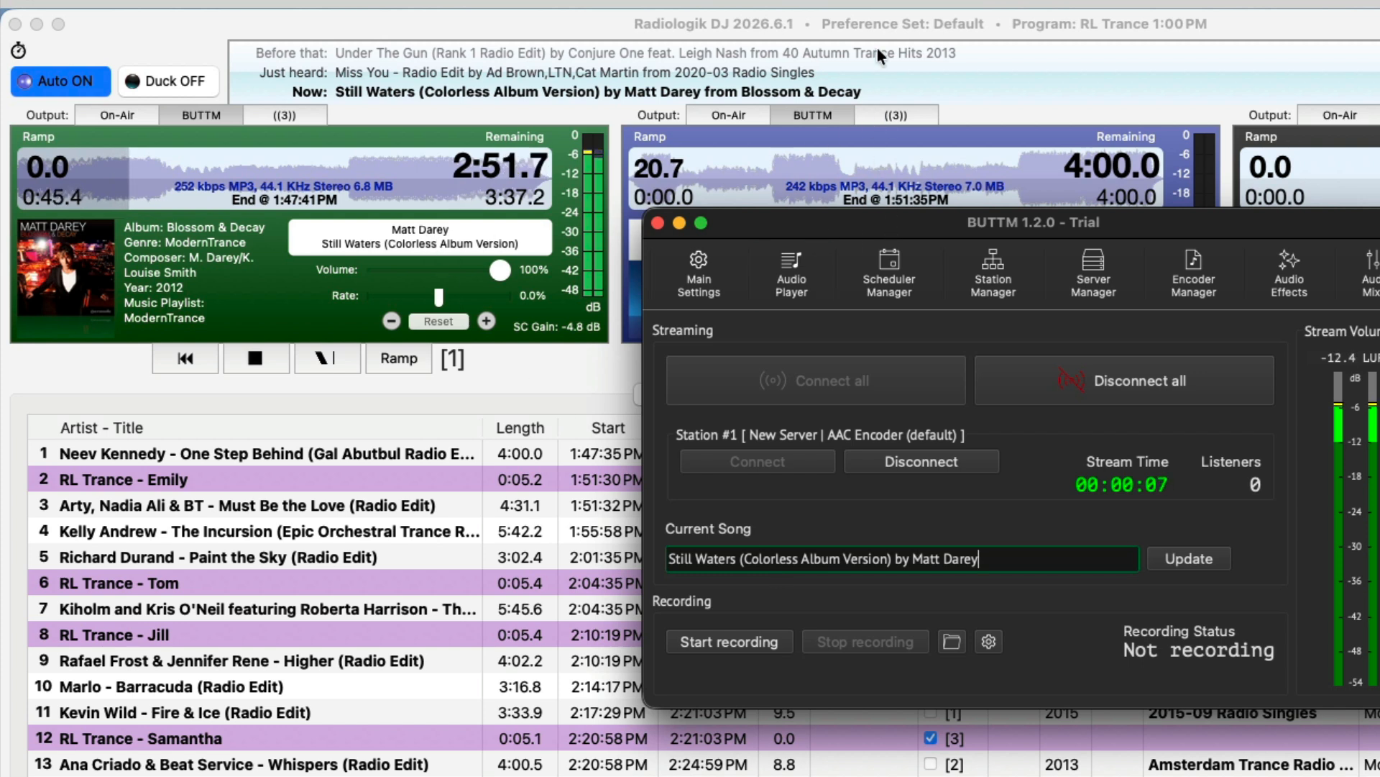
pyautogui.click(879, 24)
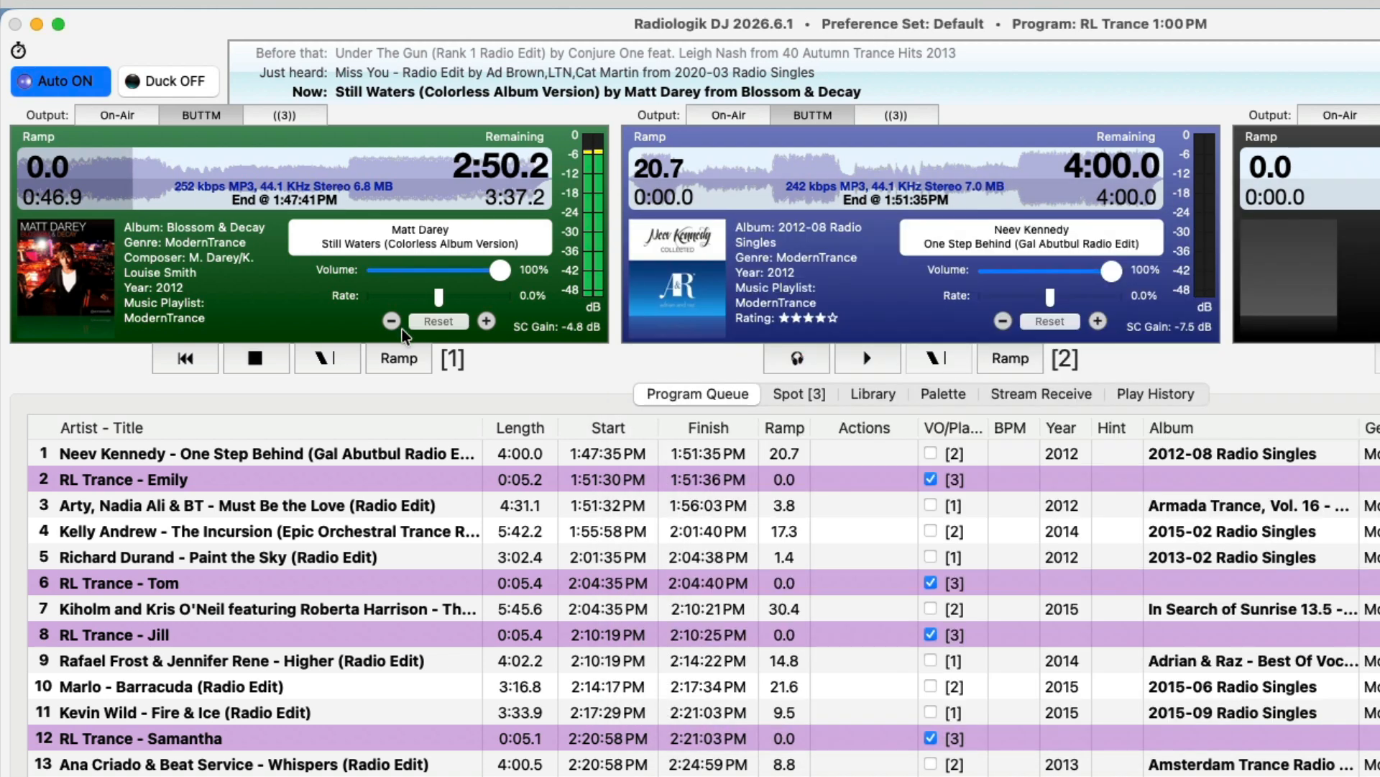
pyautogui.click(326, 358)
pyautogui.press('super+Tab')
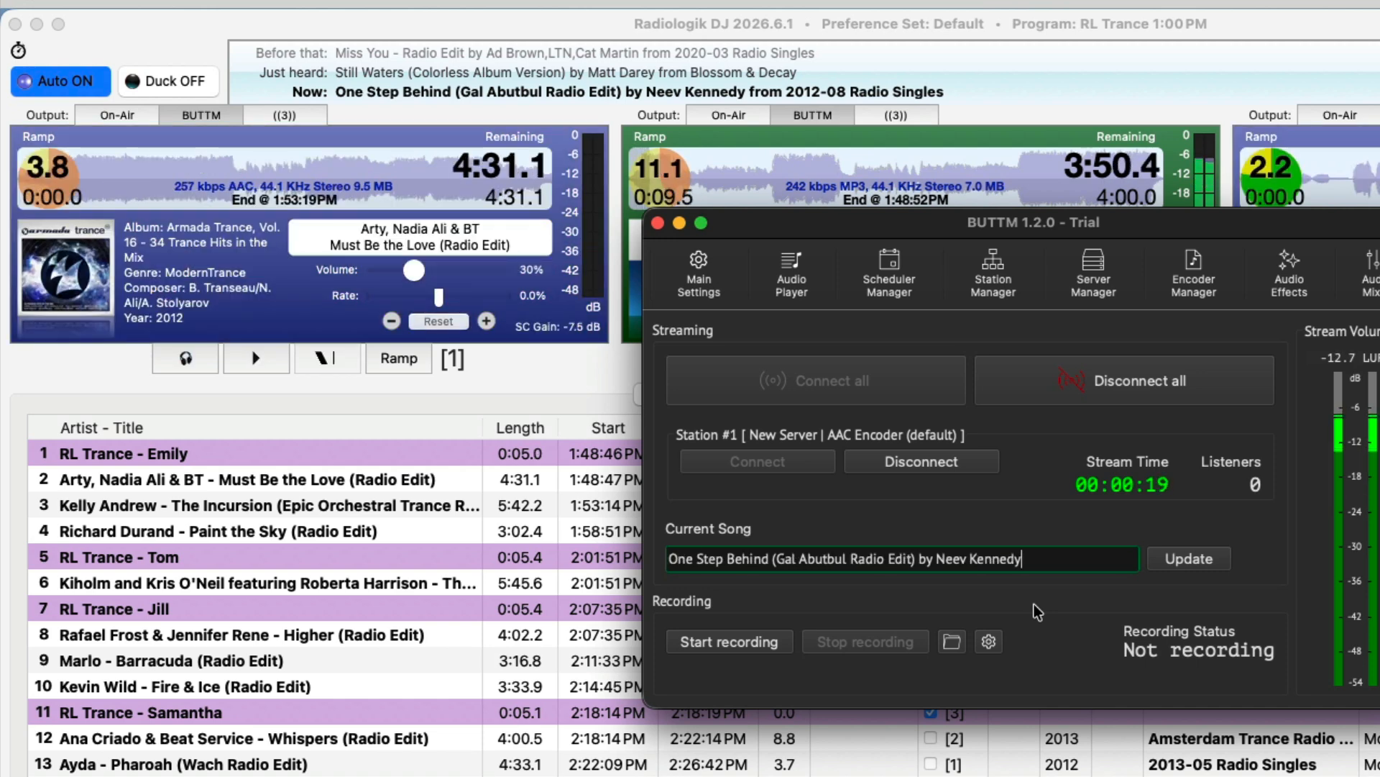
# Quit BUTTM and confirm closing it while streaming is active
pyautogui.press('super+q')
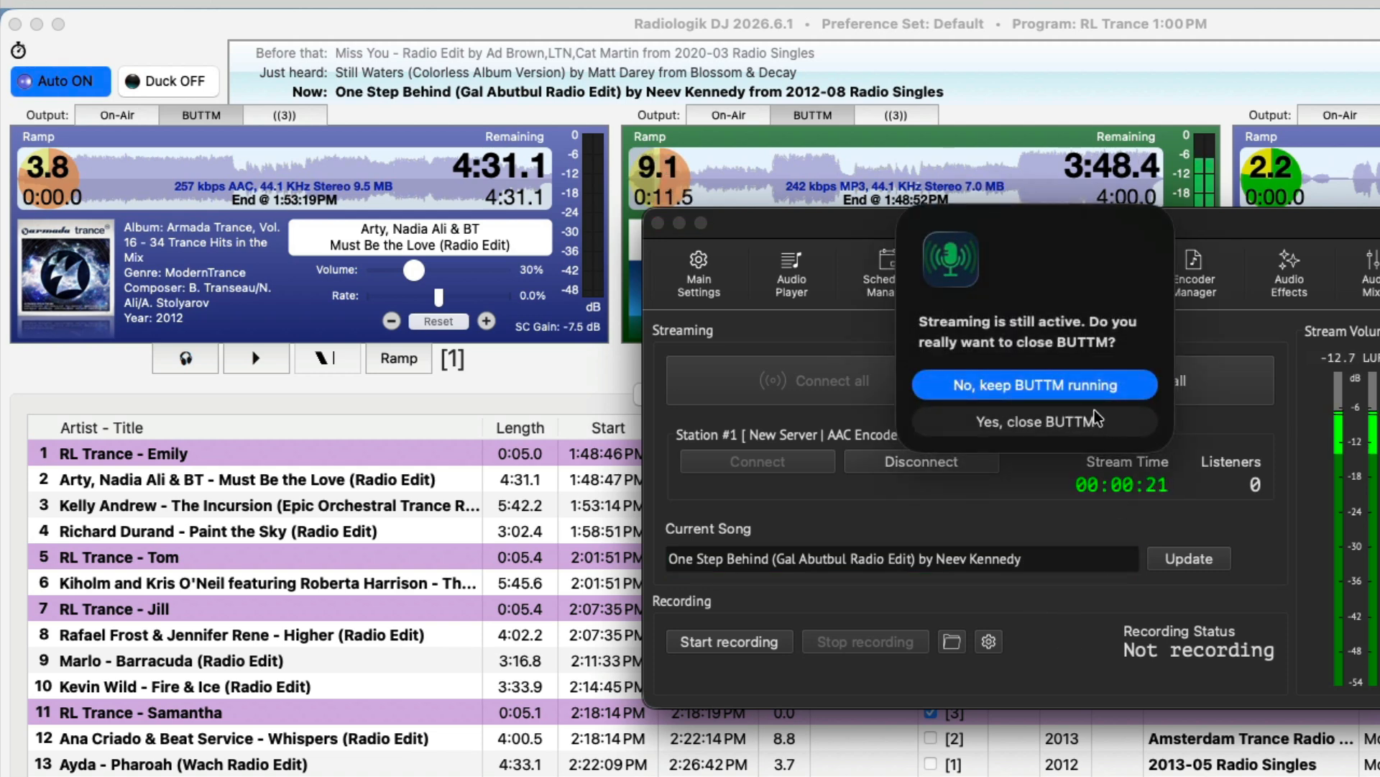
pyautogui.click(1086, 389)
pyautogui.press('super+q')
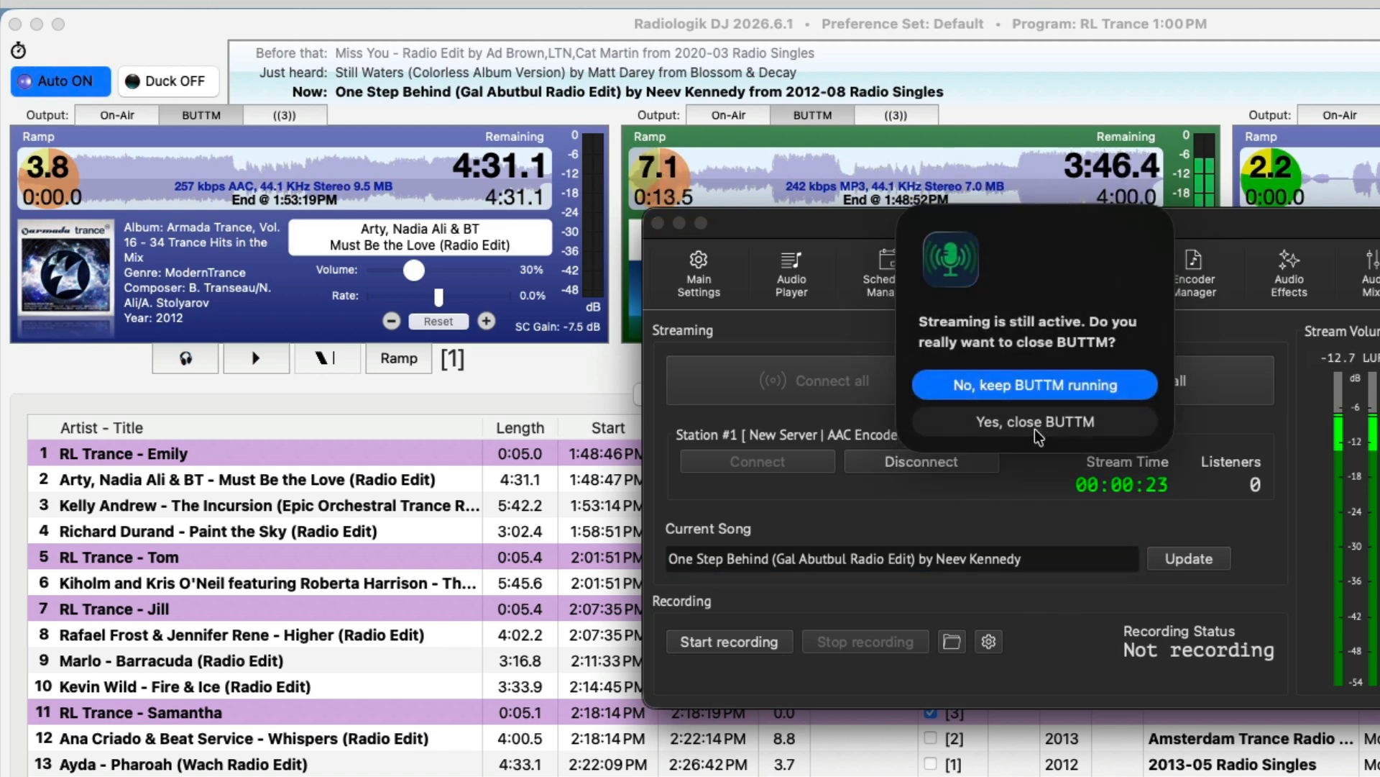
pyautogui.click(1035, 428)
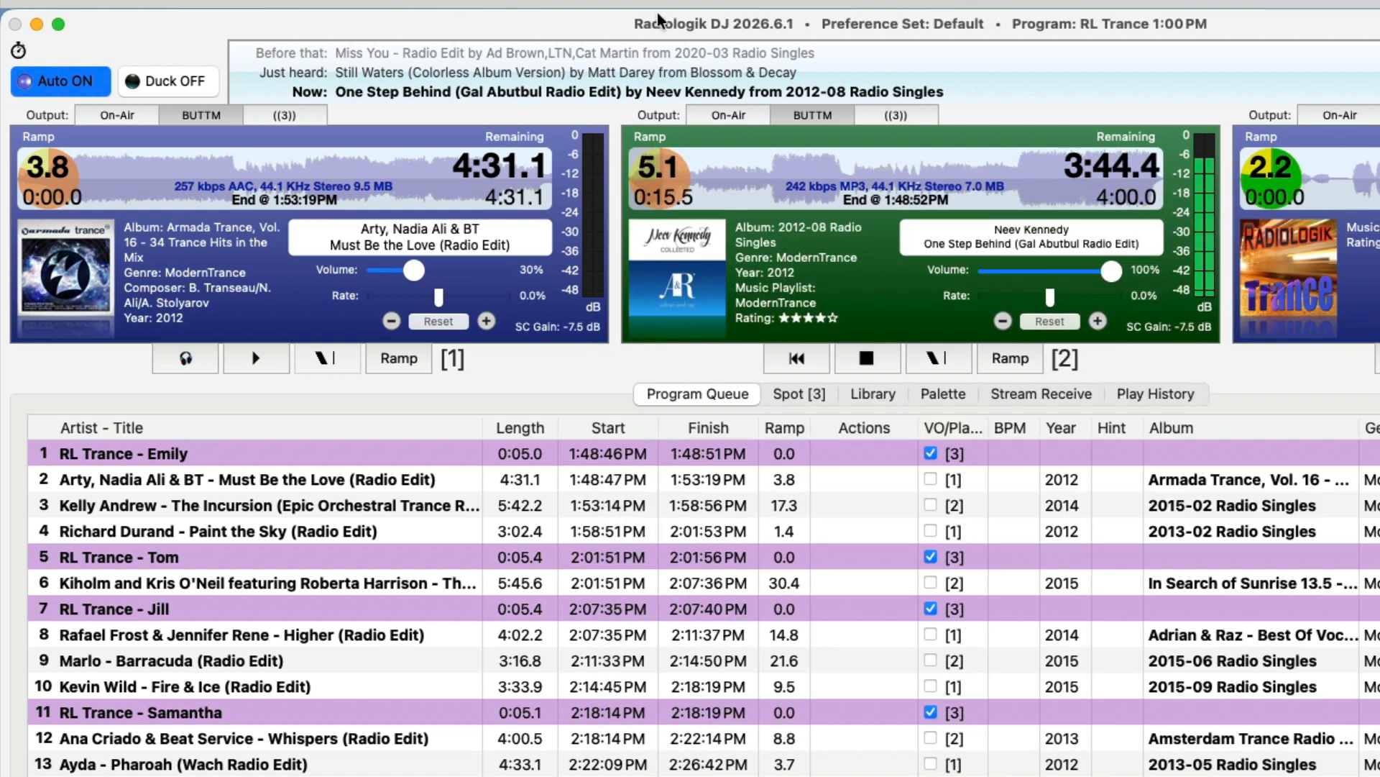
# Mark playlist.json and art-00.jpg for upload in Radiologik DJ's Upload settings, and consult the help's Uploading example
pyautogui.press('super+comma')
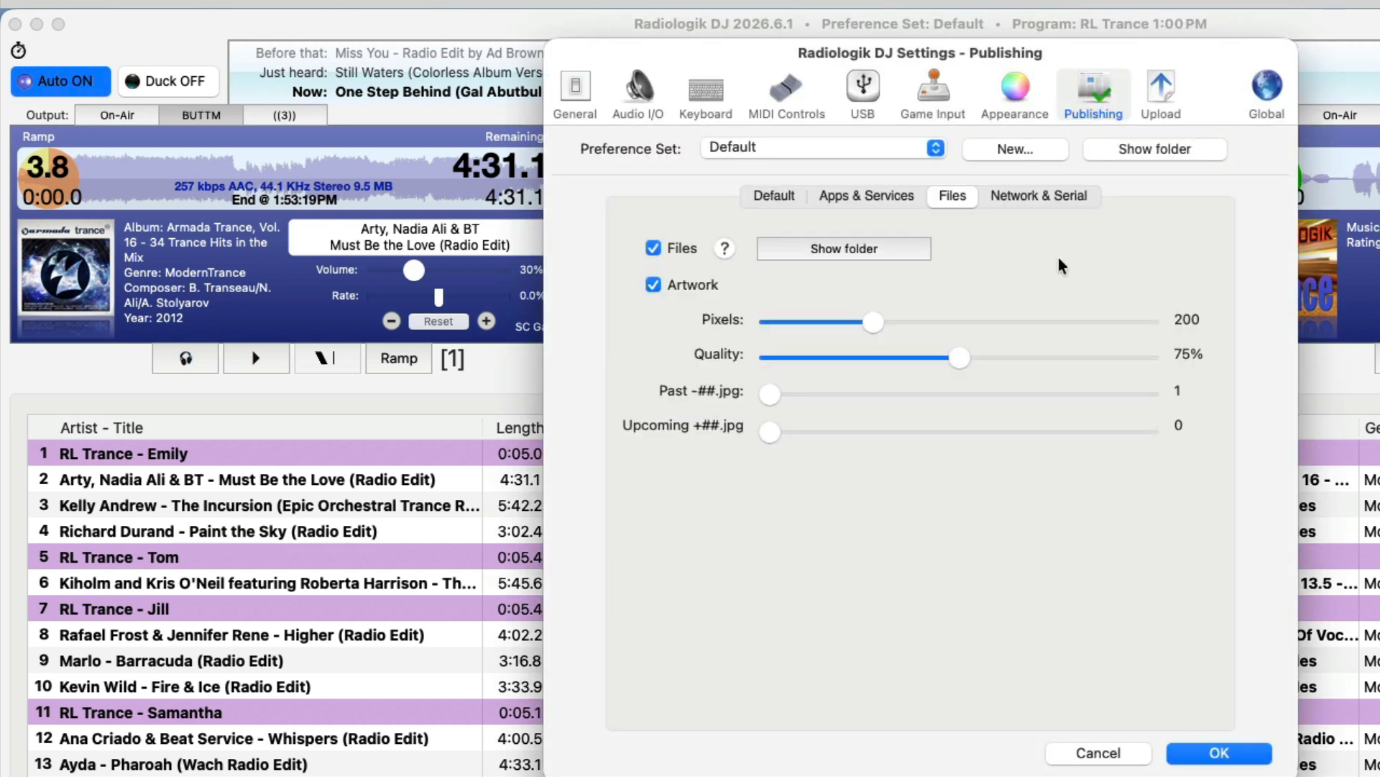
pyautogui.click(1162, 90)
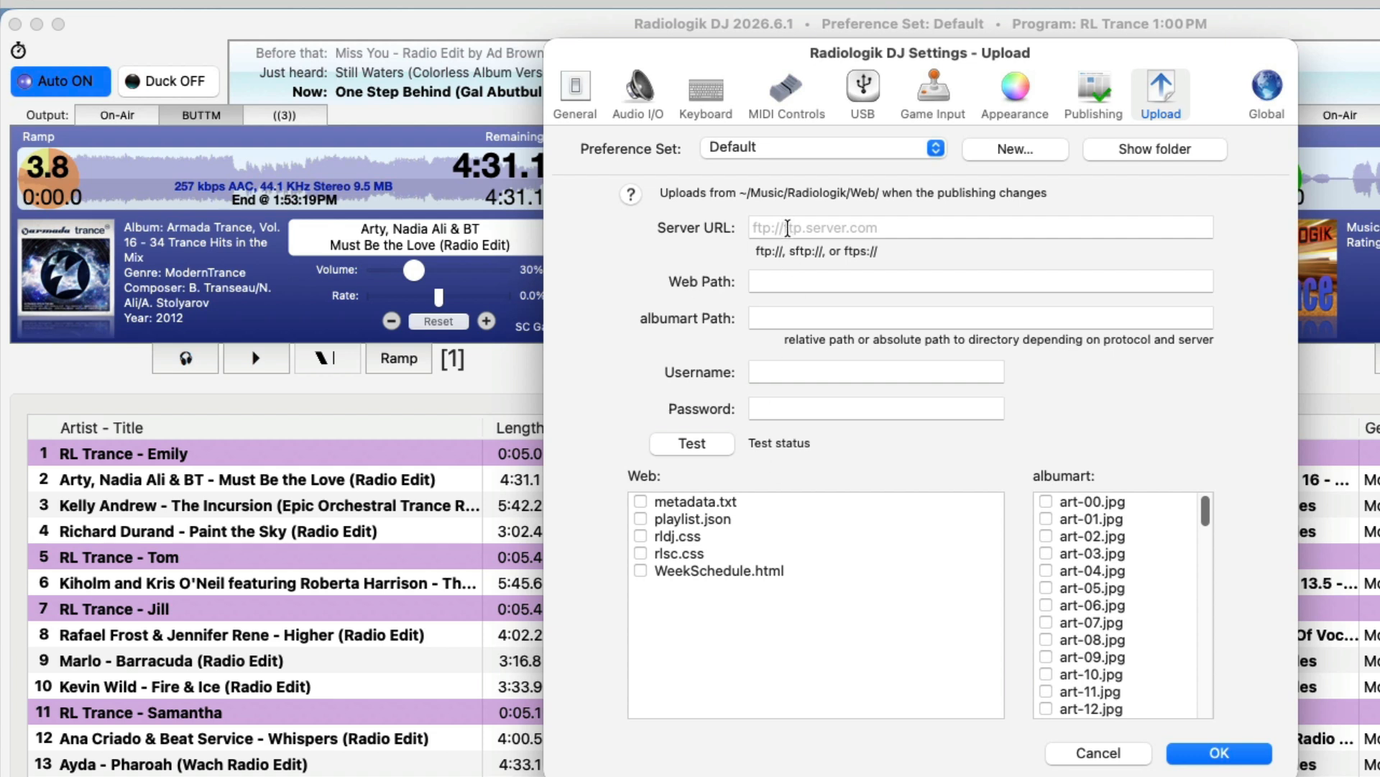
pyautogui.click(808, 282)
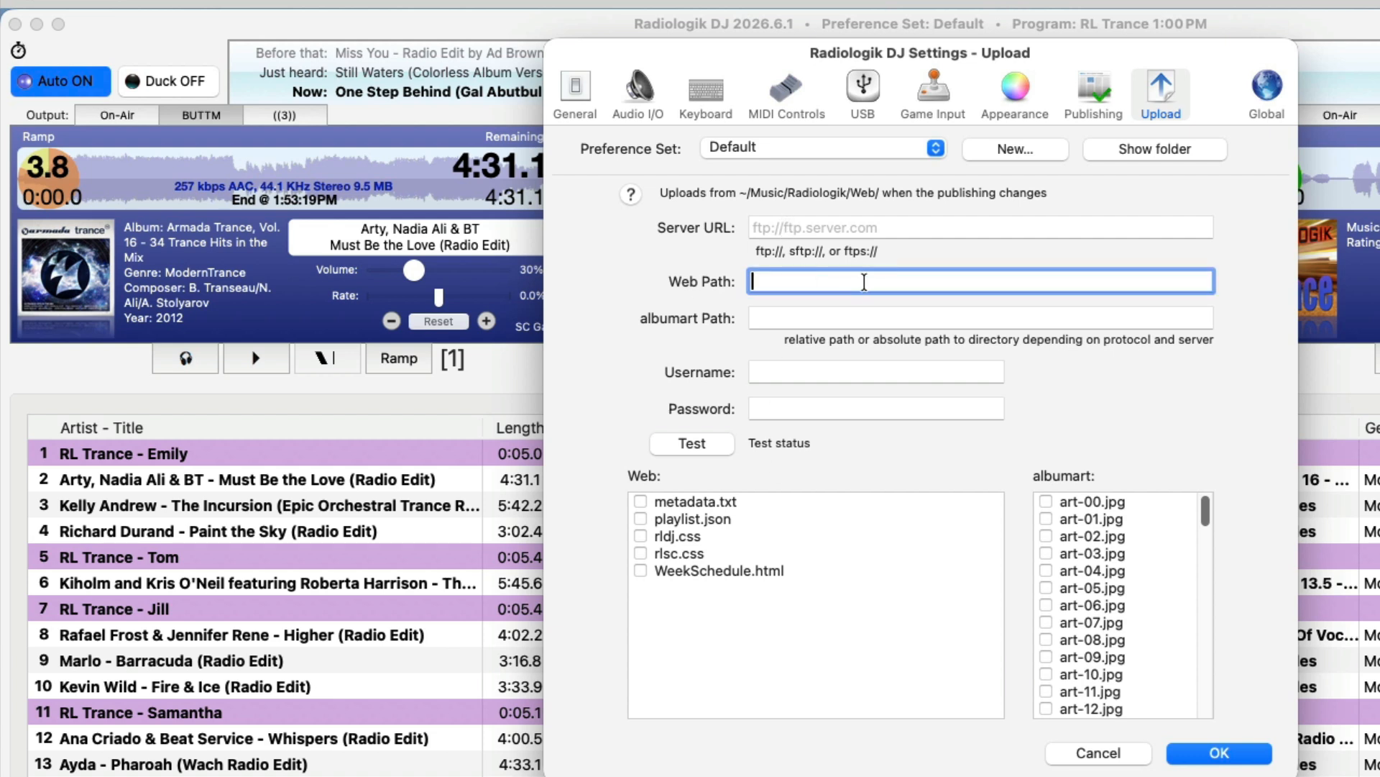
pyautogui.click(851, 317)
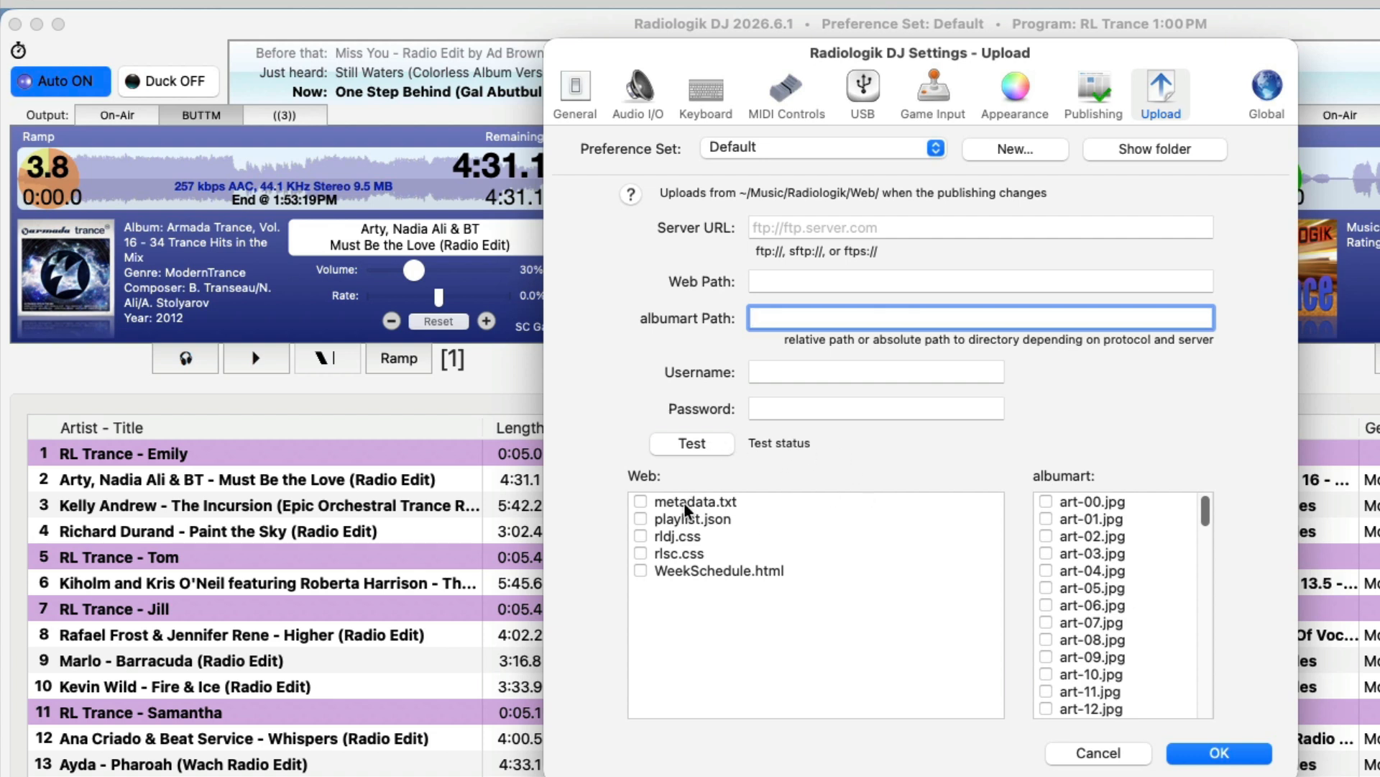
pyautogui.click(638, 513)
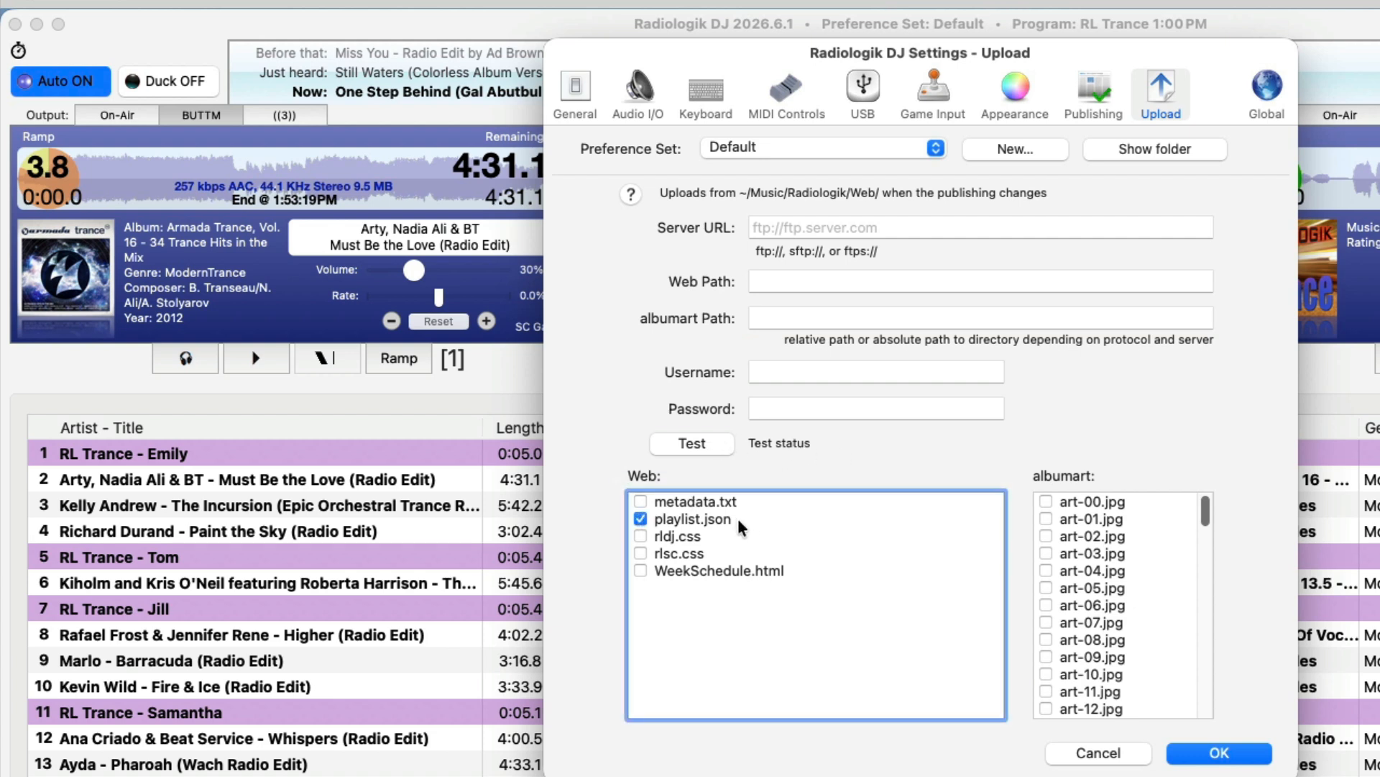
pyautogui.click(1047, 500)
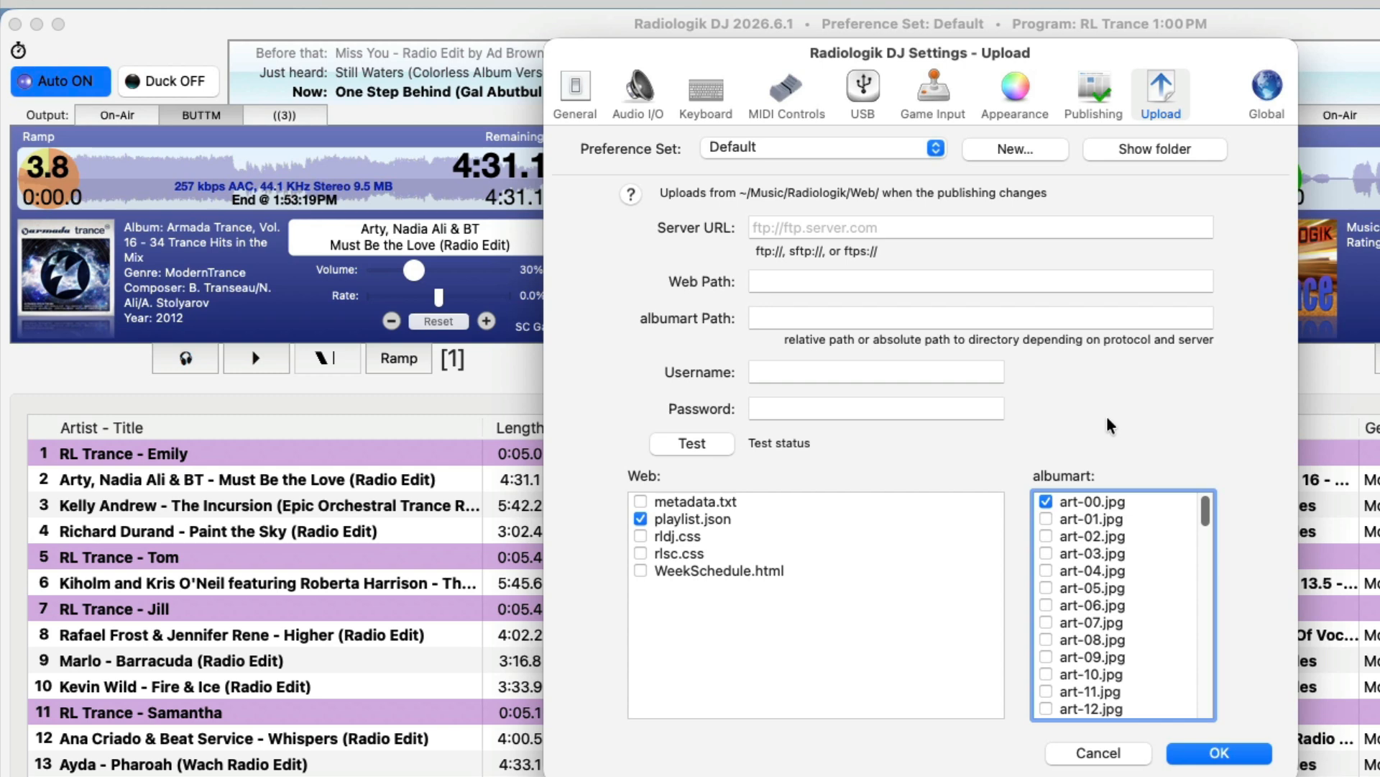
pyautogui.click(626, 188)
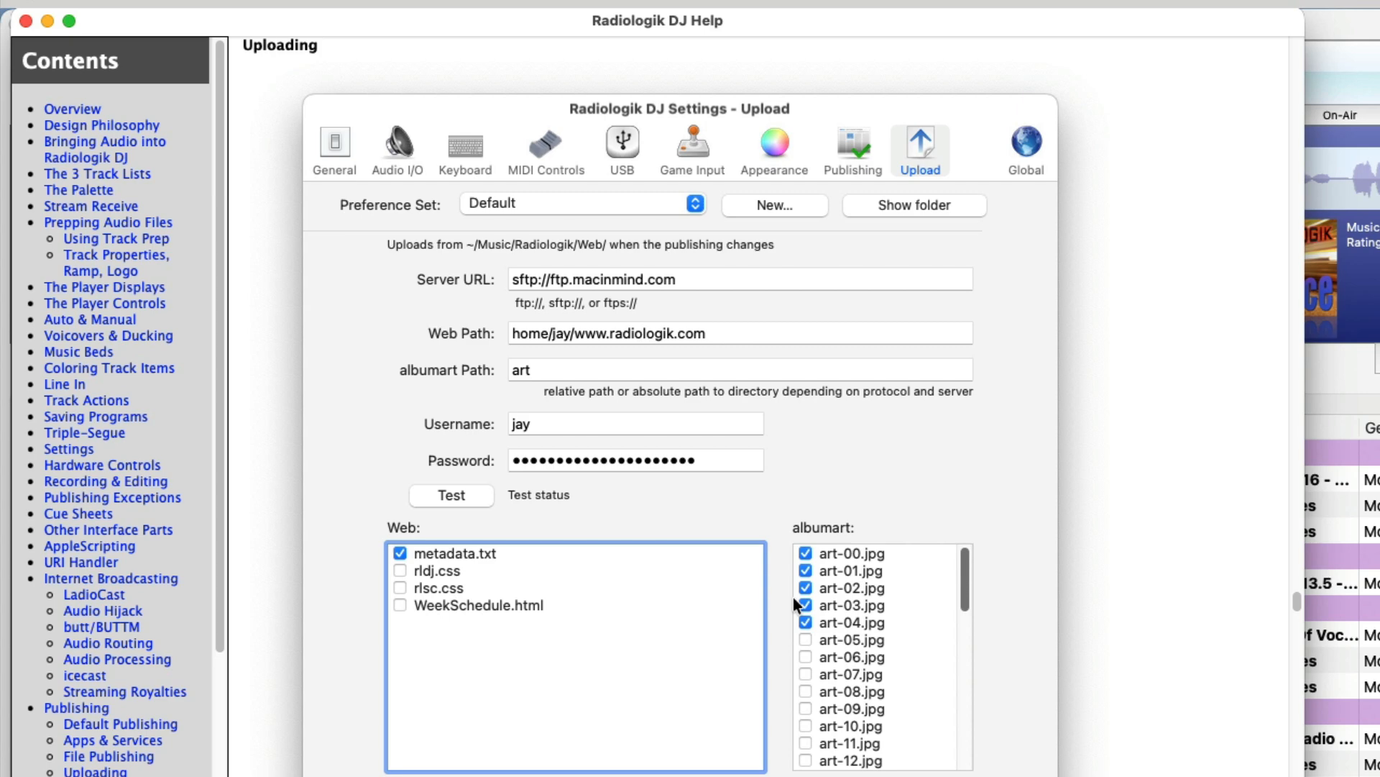
pyautogui.click(26, 21)
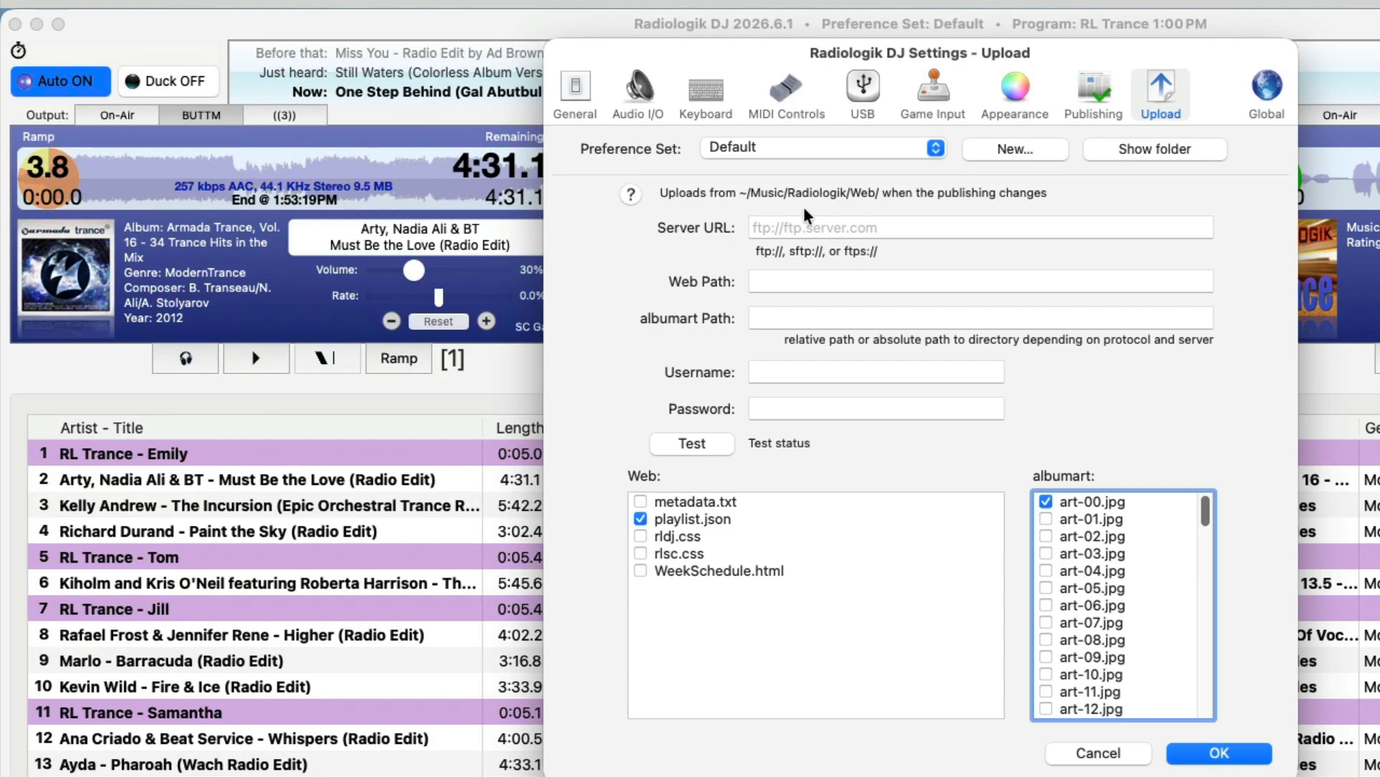
# Show the Web folder from the Files publishing settings and expand its albumart folder to view the exported artwork
pyautogui.click(1088, 81)
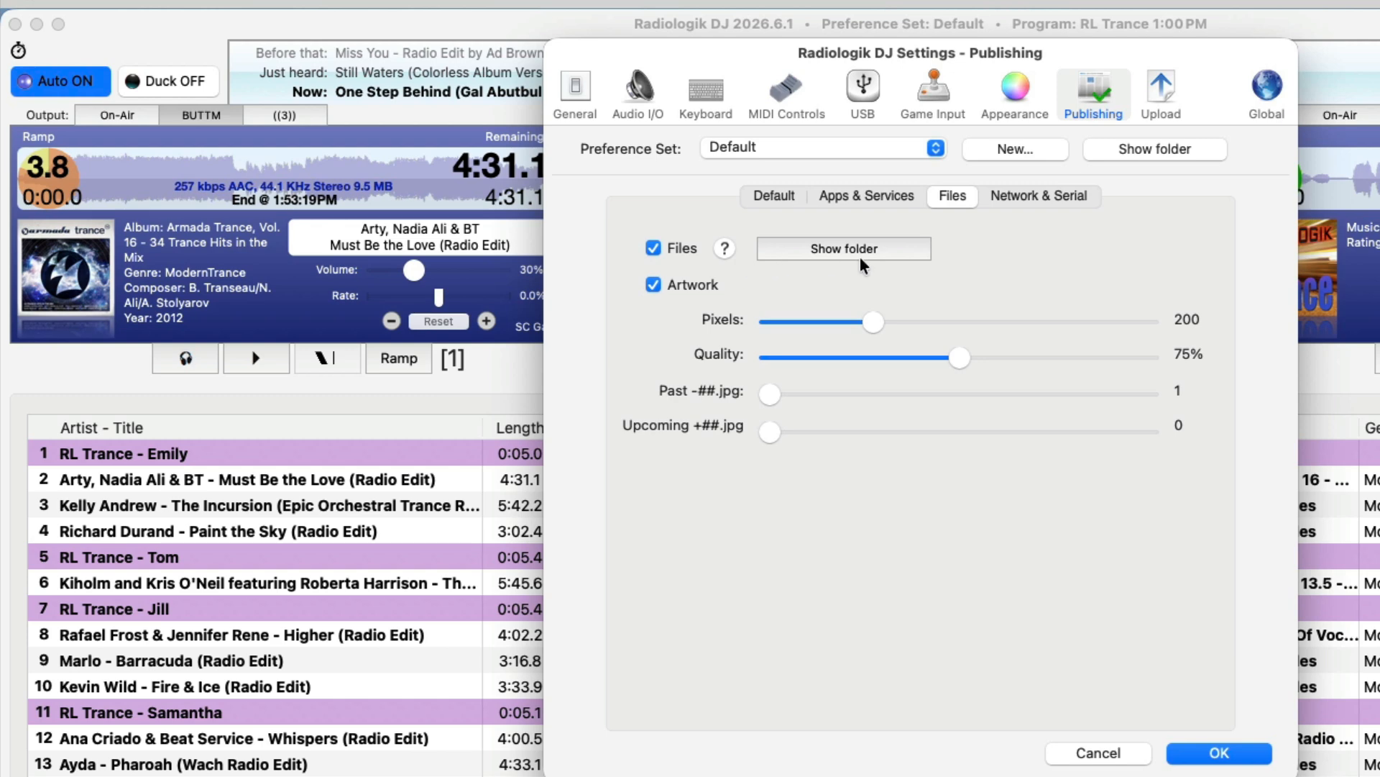
pyautogui.moveTo(924, 55); pyautogui.dragTo(958, 209)
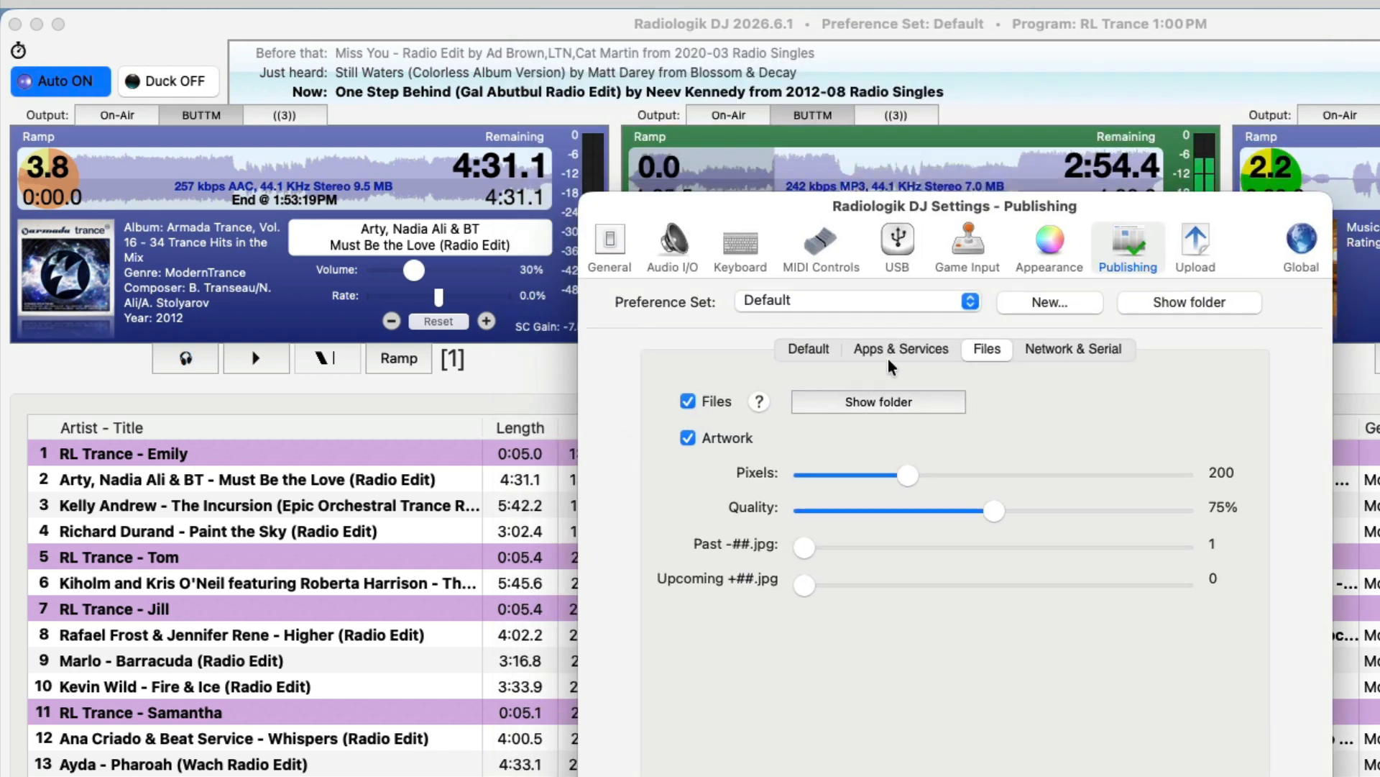
pyautogui.click(853, 398)
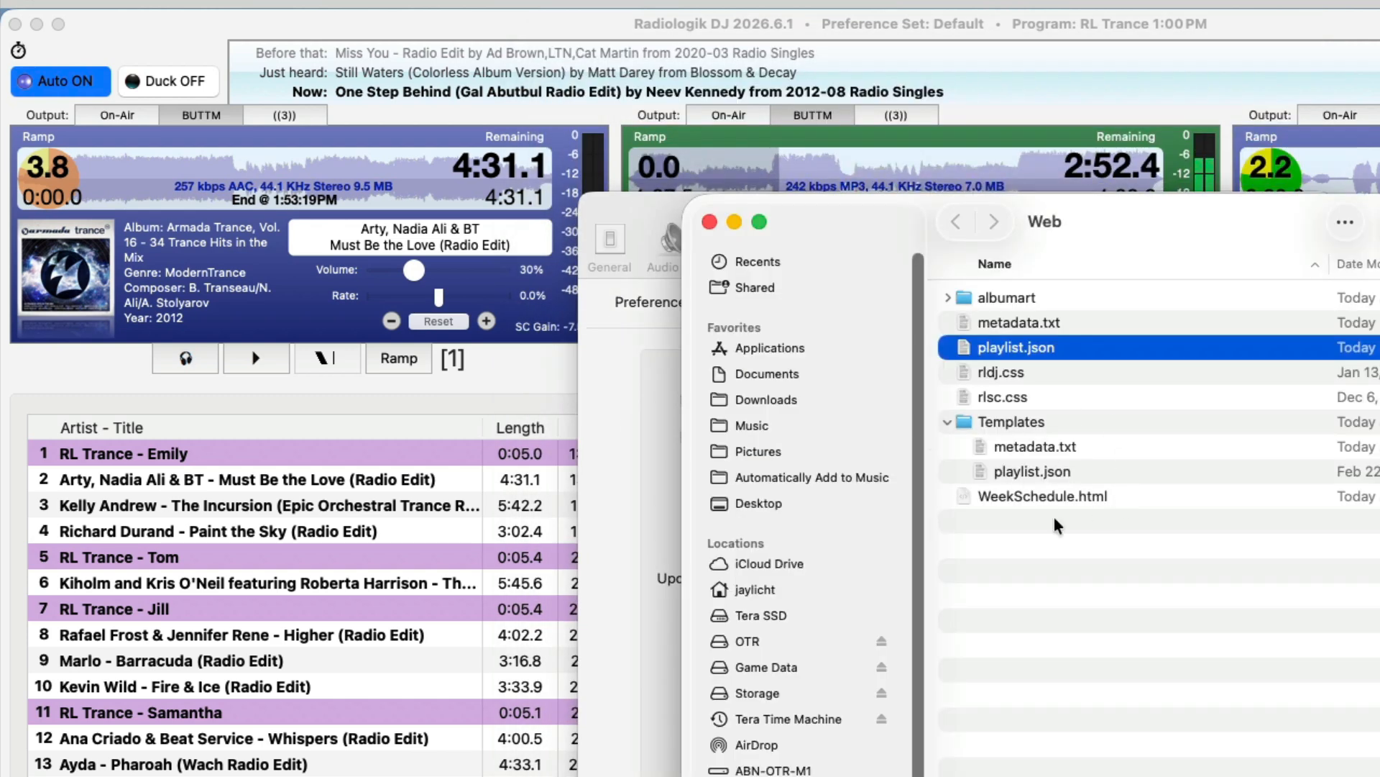
pyautogui.click(945, 298)
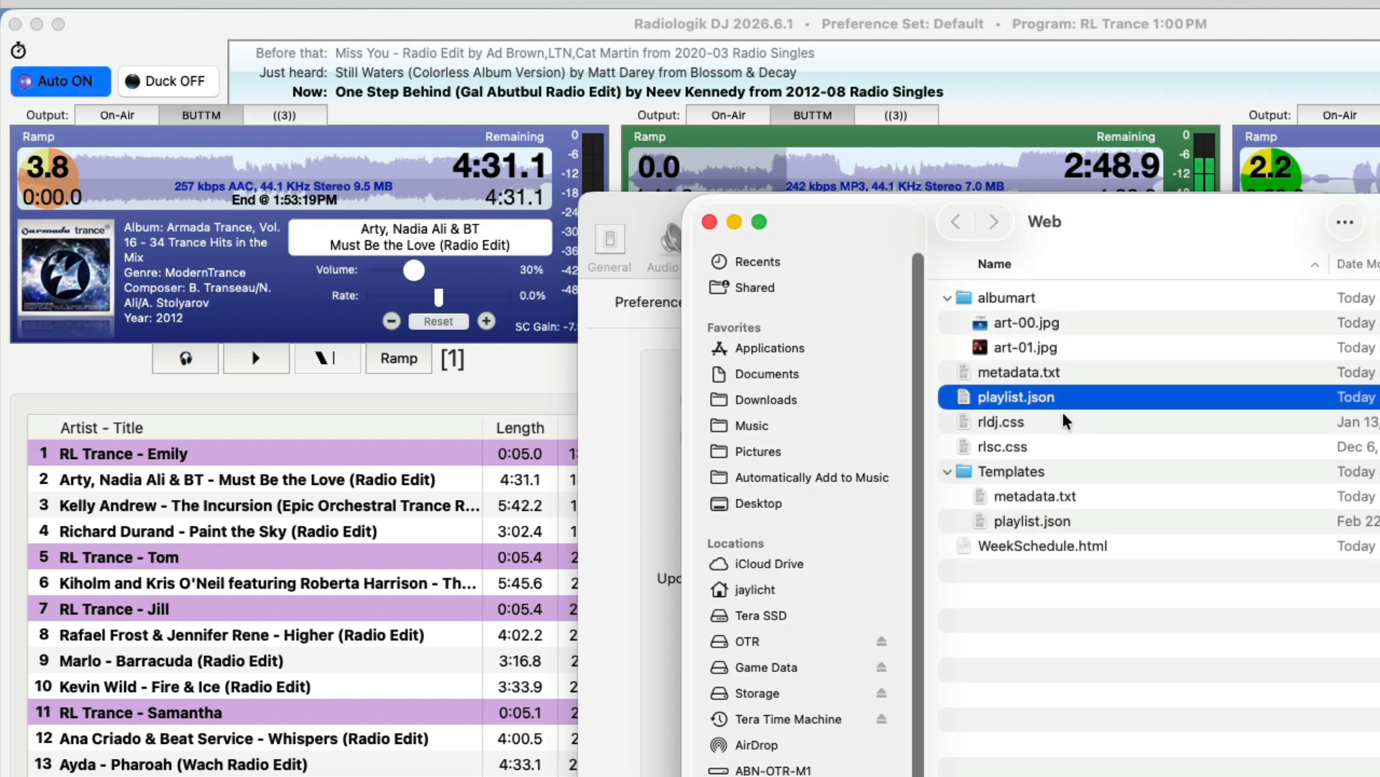
# Return to the Files publishing settings and read their help on replacement tag variations for past and future tracks
pyautogui.click(614, 370)
pyautogui.click(1190, 238)
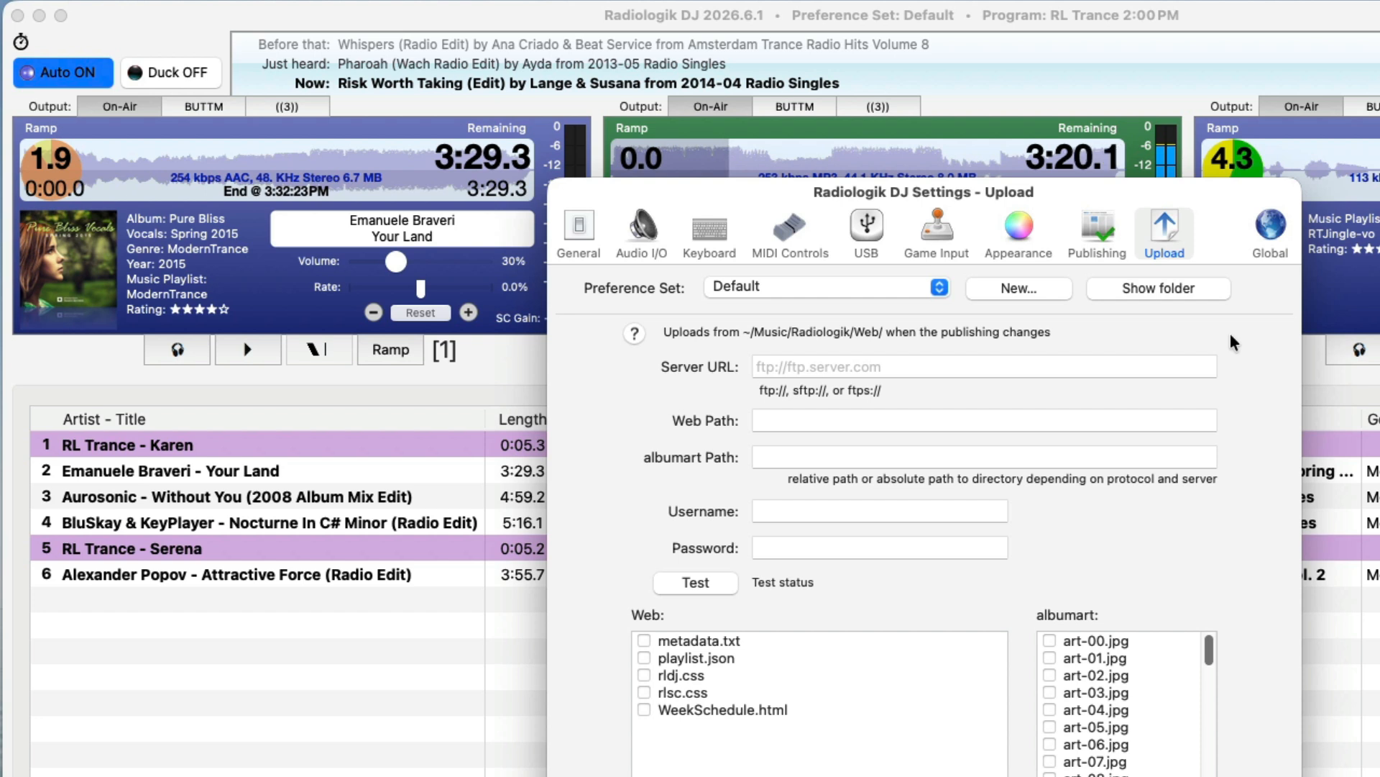
pyautogui.click(1107, 235)
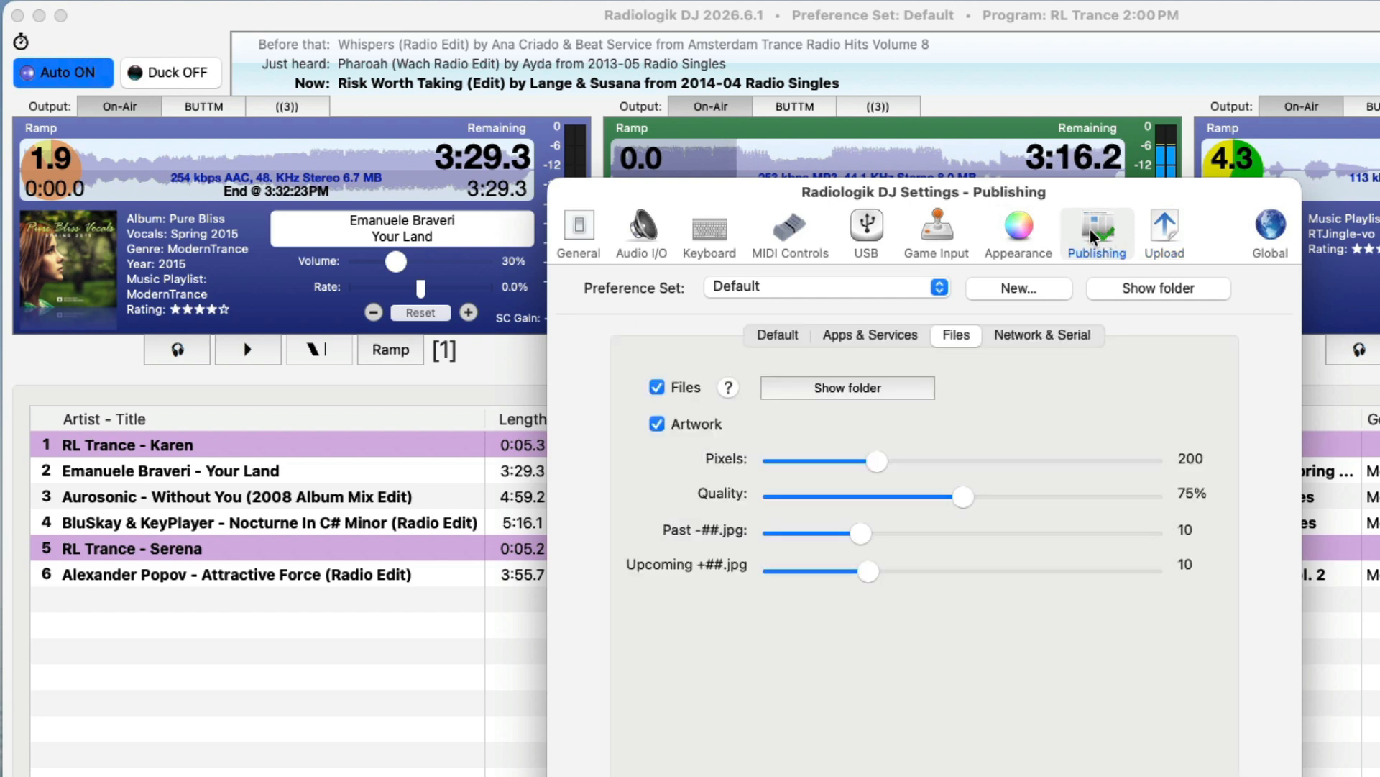
pyautogui.click(728, 389)
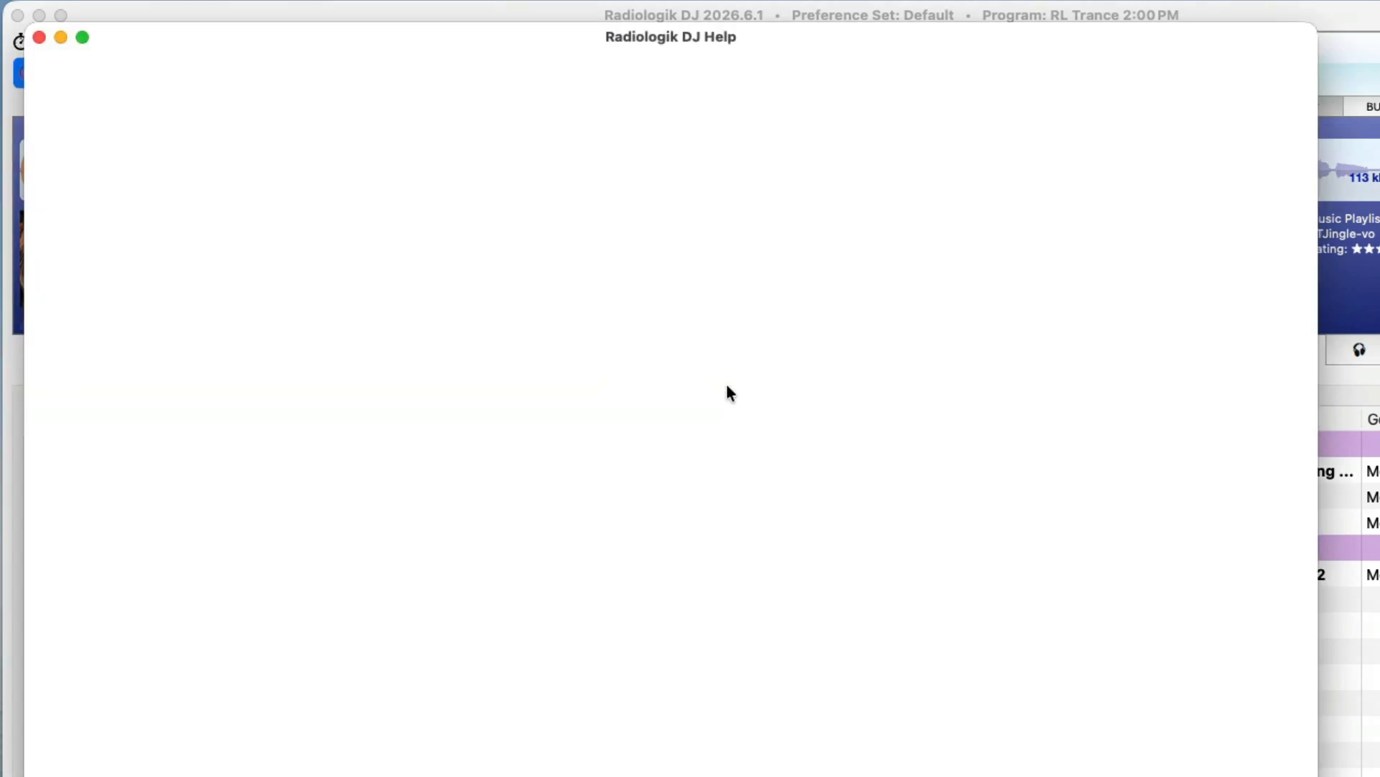
pyautogui.scroll(-5, 978, 440)
pyautogui.scroll(-10, 979, 437)
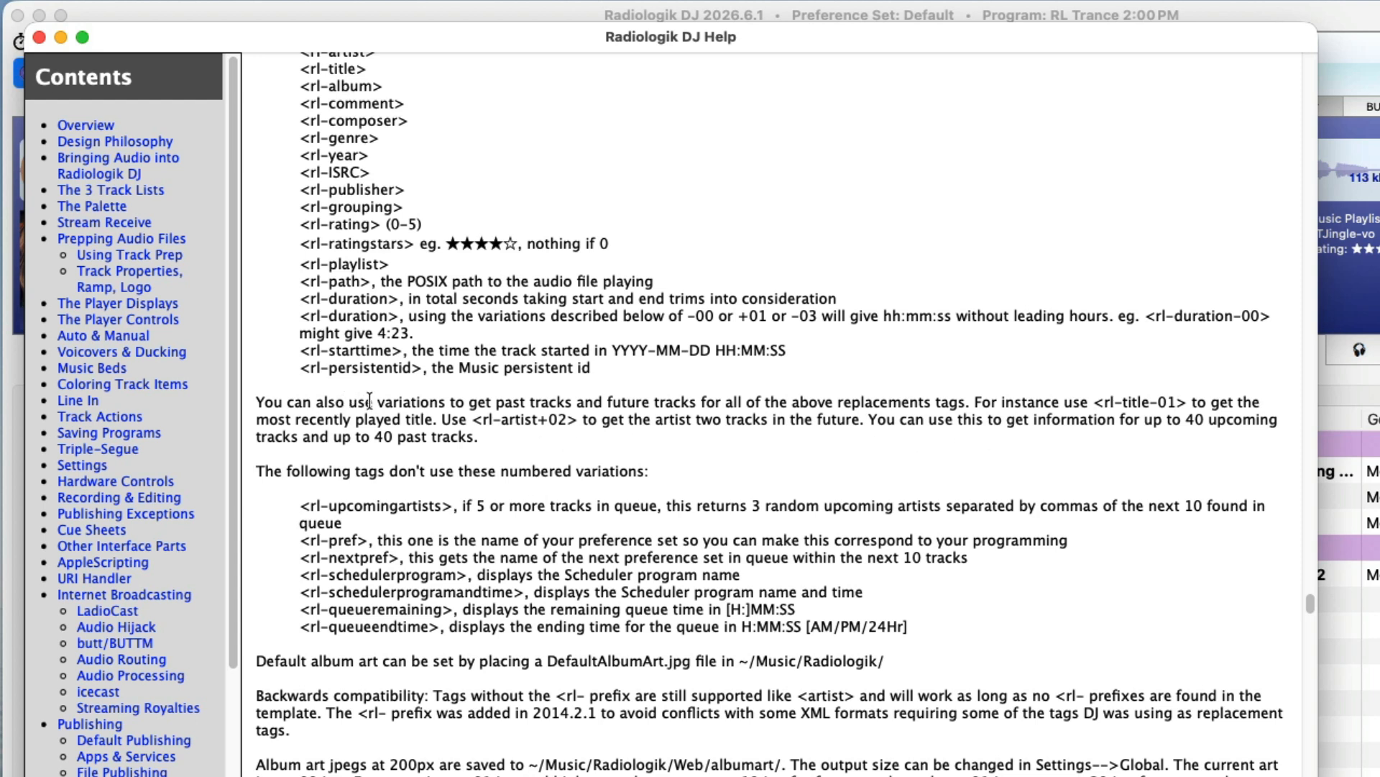
pyautogui.moveTo(477, 404); pyautogui.dragTo(932, 404)
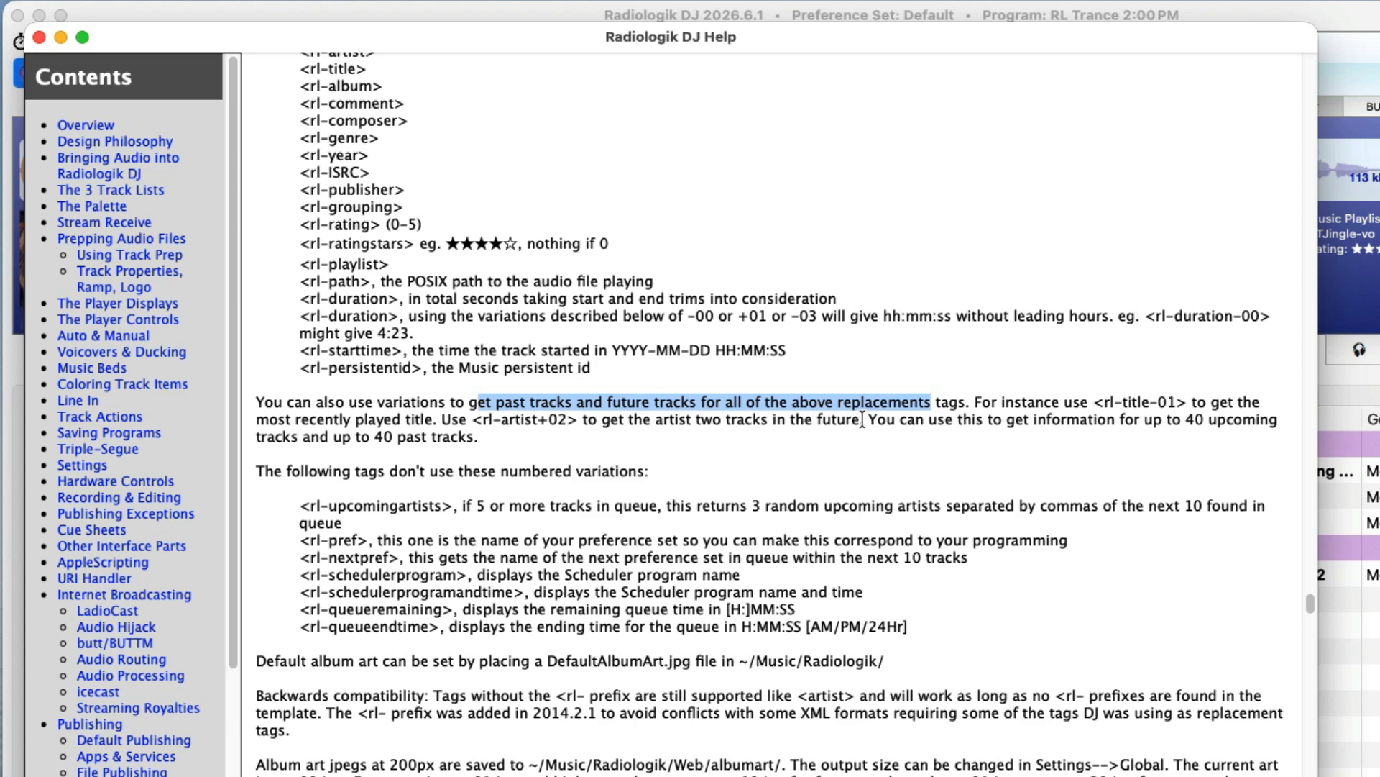
pyautogui.click(39, 36)
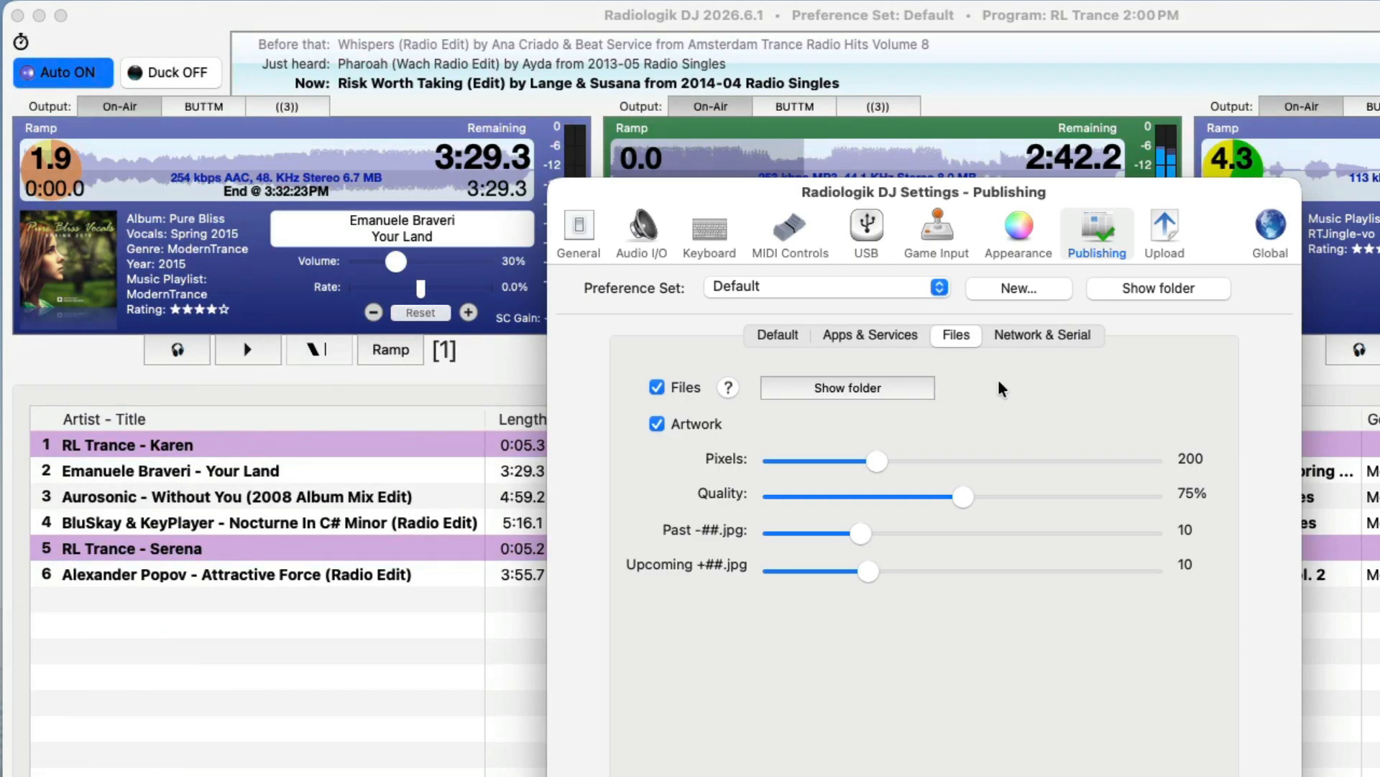
# Show the Web folder from the Files publishing settings and preview the metadata.txt template
pyautogui.click(850, 388)
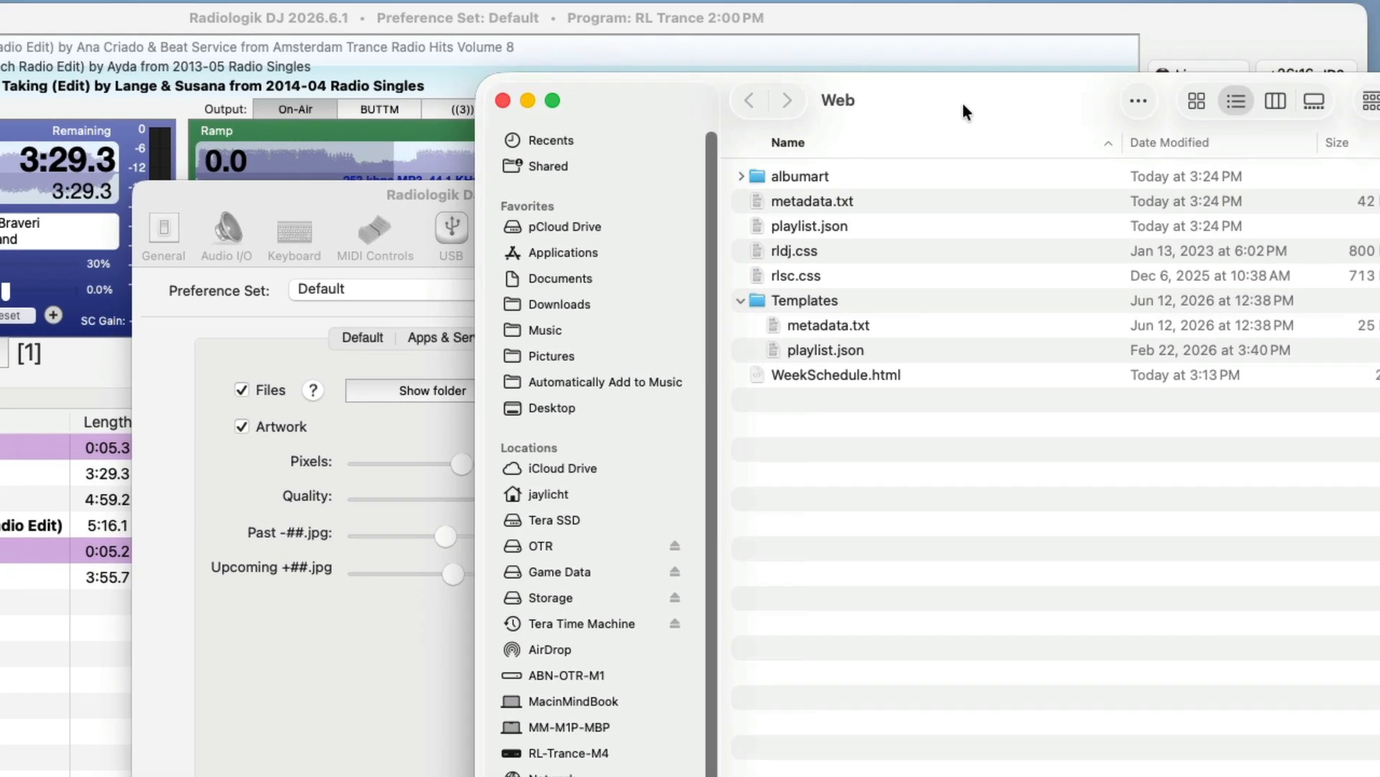
pyautogui.moveTo(961, 100); pyautogui.dragTo(702, 144)
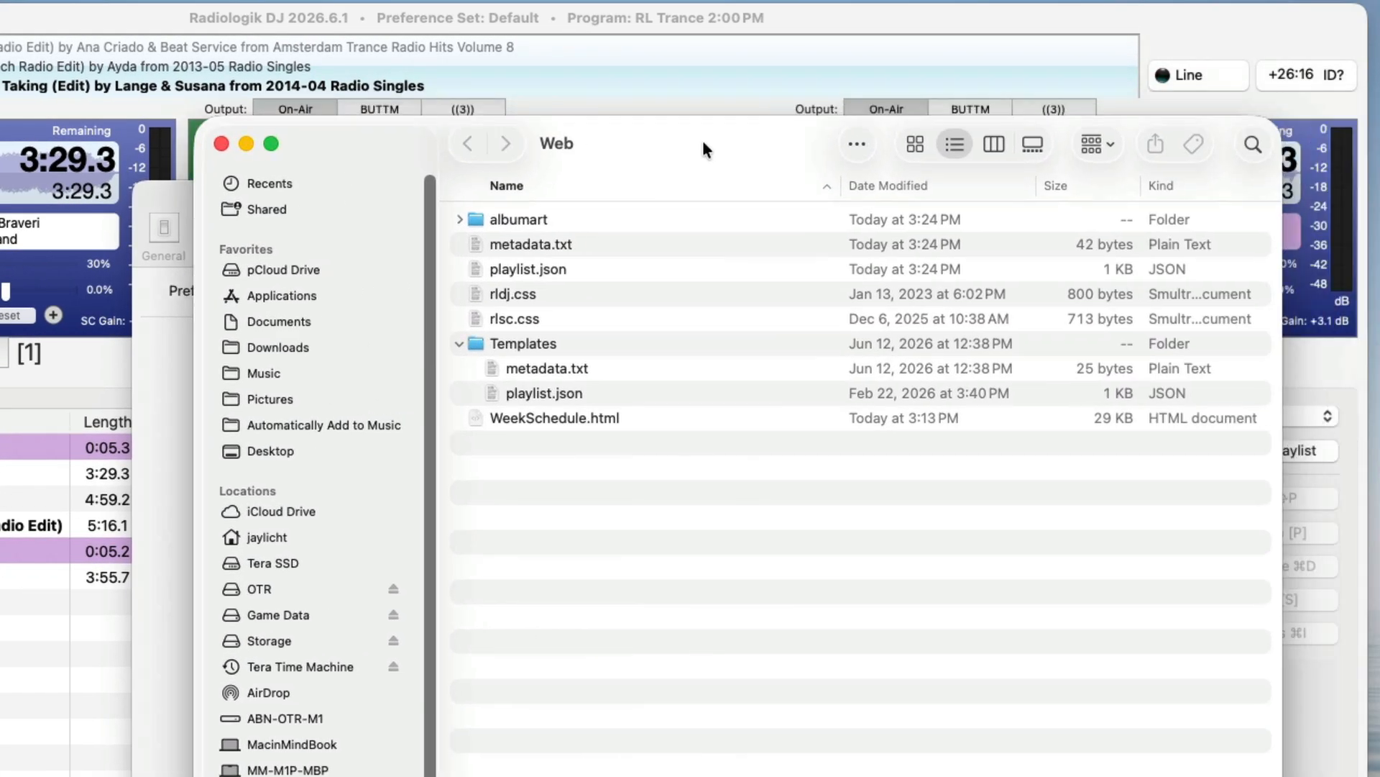
pyautogui.click(600, 370)
pyautogui.press('space')
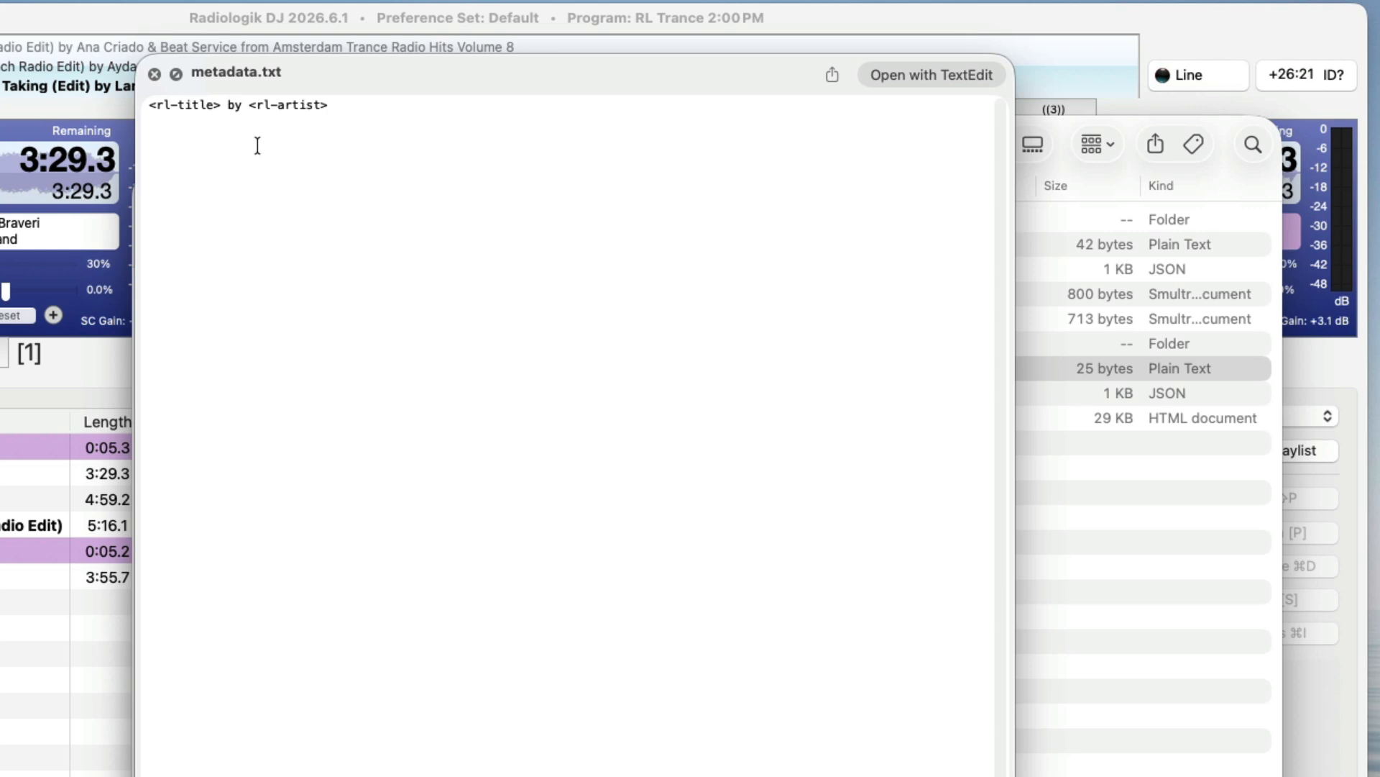
pyautogui.press('space')
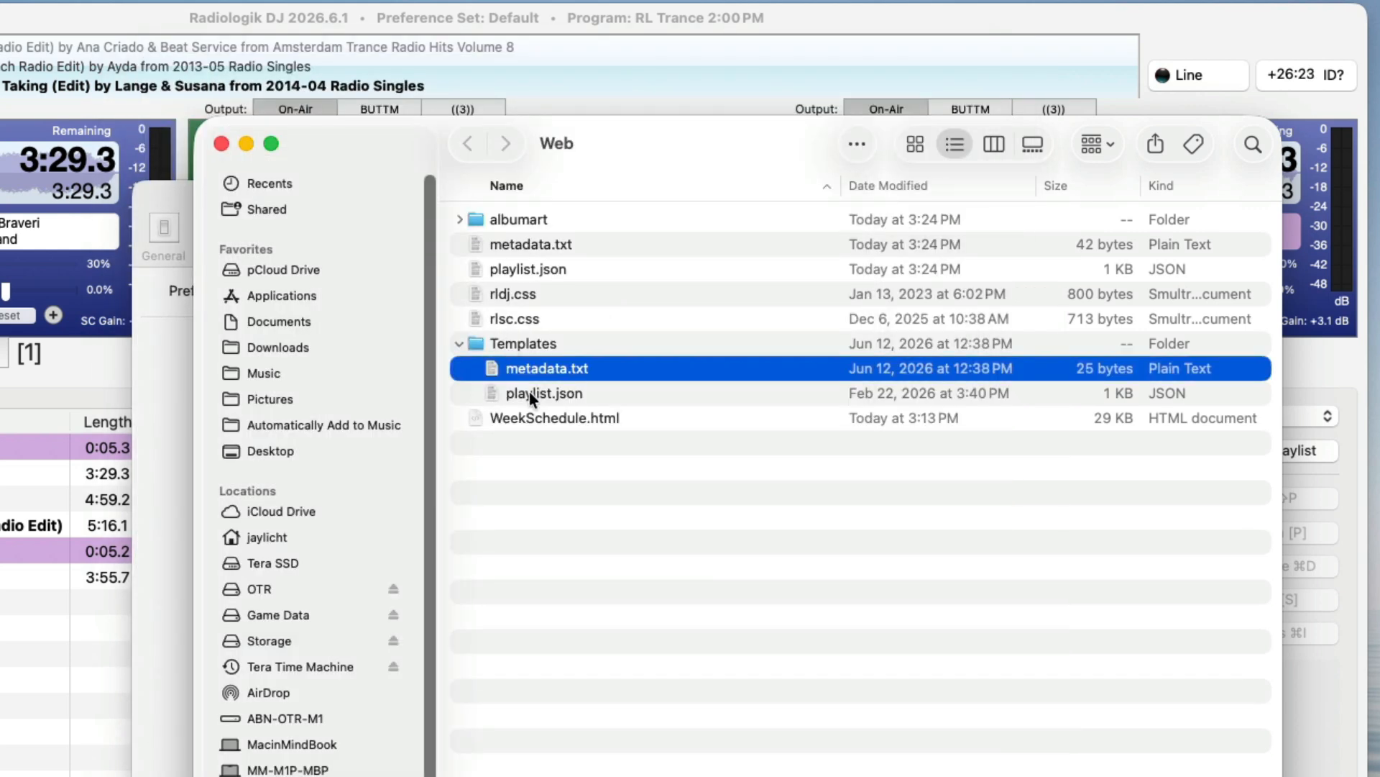
# Open the playlist.json template from the Templates folder in the text editor to view its past, current and upcoming track tags
pyautogui.click(529, 392)
pyautogui.doubleClick(529, 393)
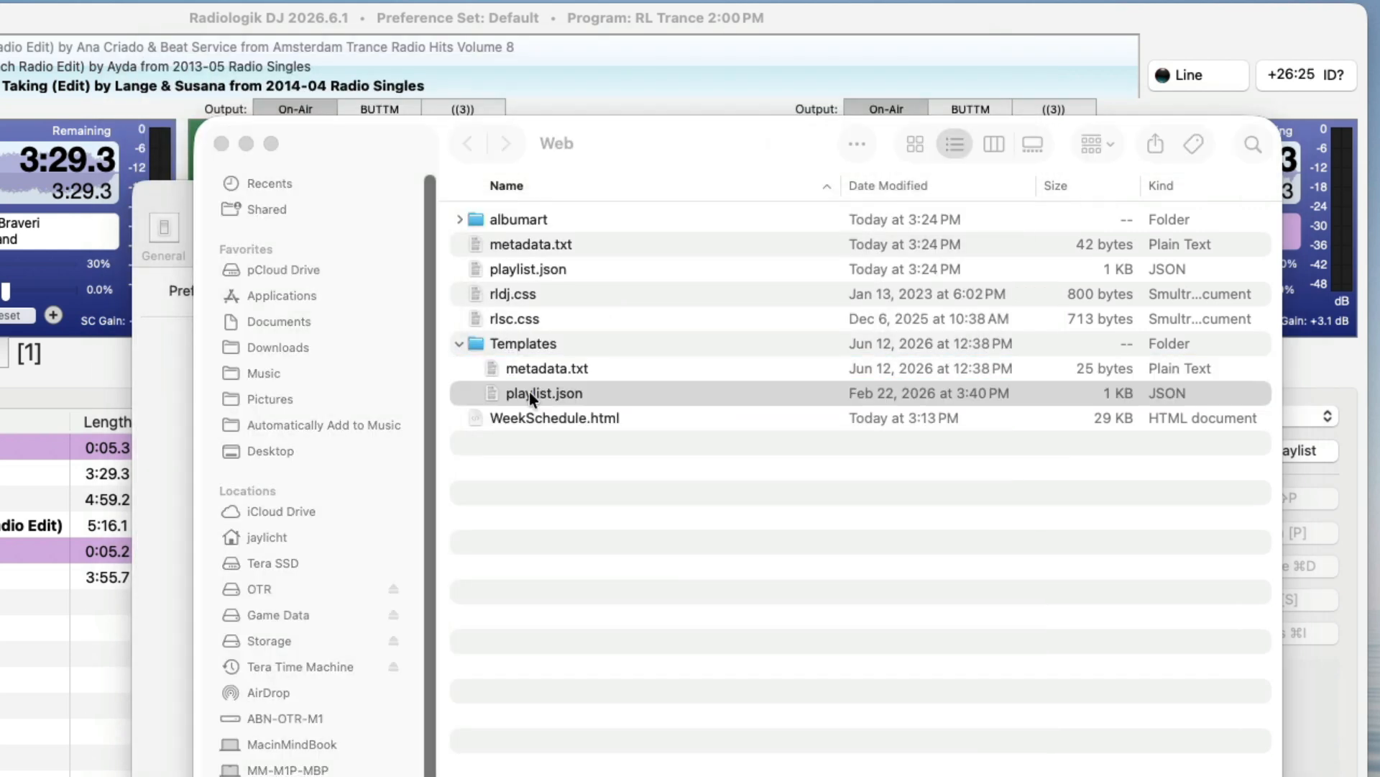
pyautogui.moveTo(157, 23); pyautogui.dragTo(486, 23)
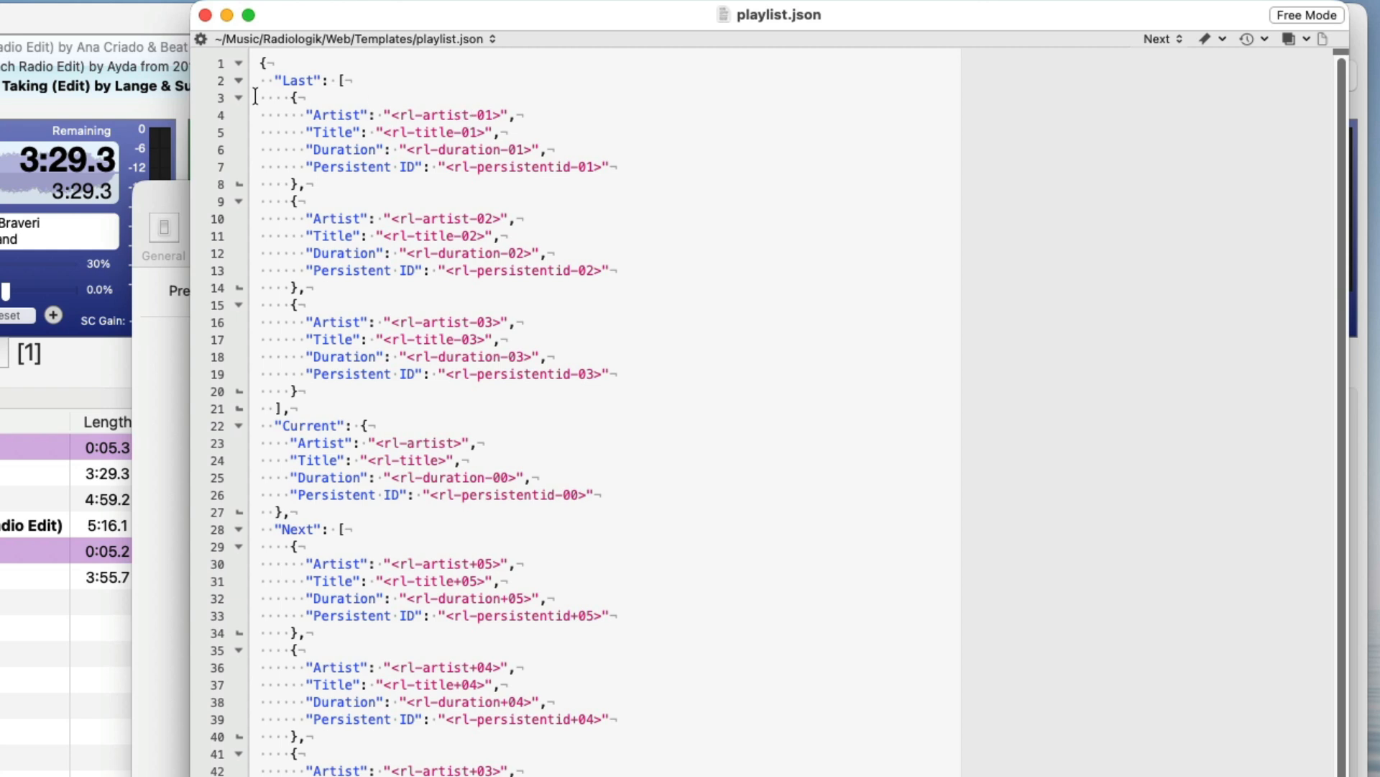
# Examine the playlist.json template by highlighting its three Last track blocks, the Current block and the five Next track blocks
pyautogui.moveTo(267, 81); pyautogui.dragTo(708, 176)
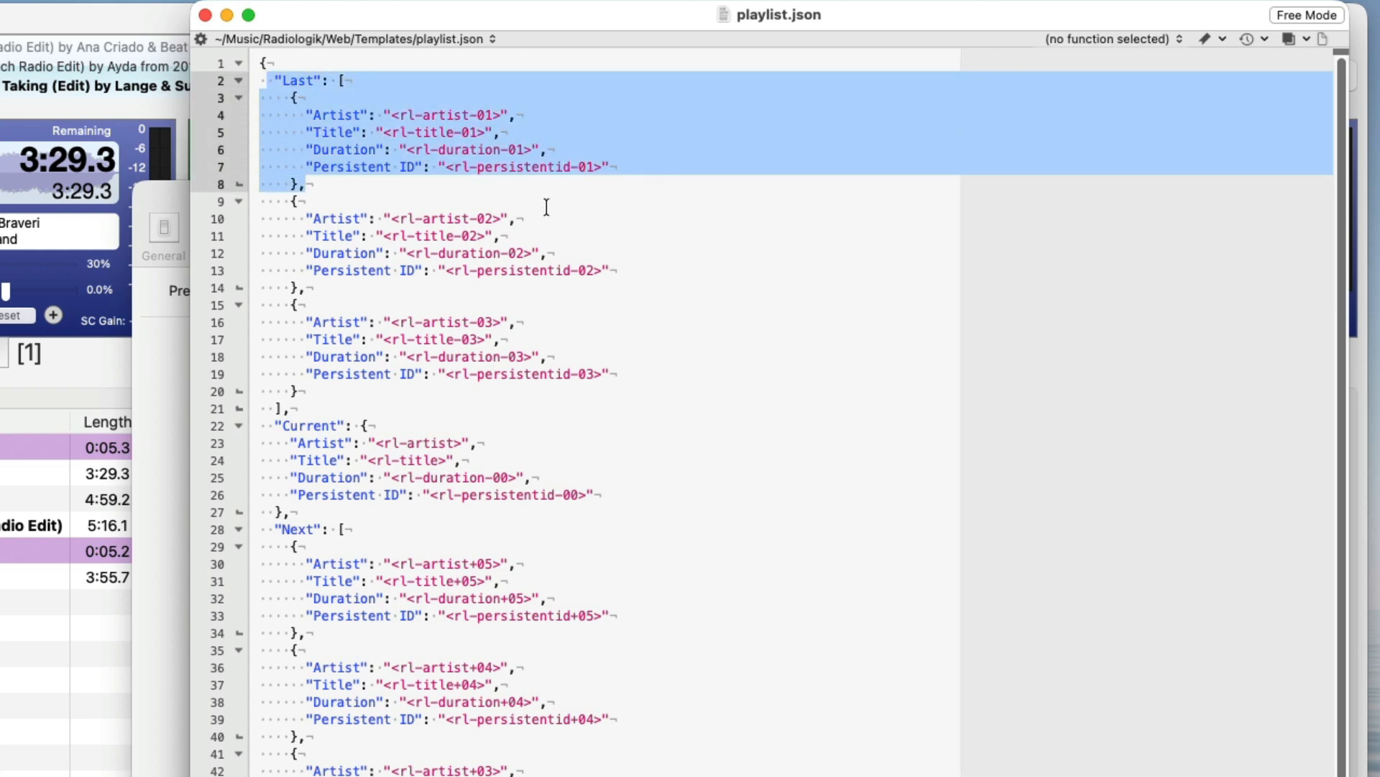
pyautogui.moveTo(321, 223); pyautogui.dragTo(561, 271)
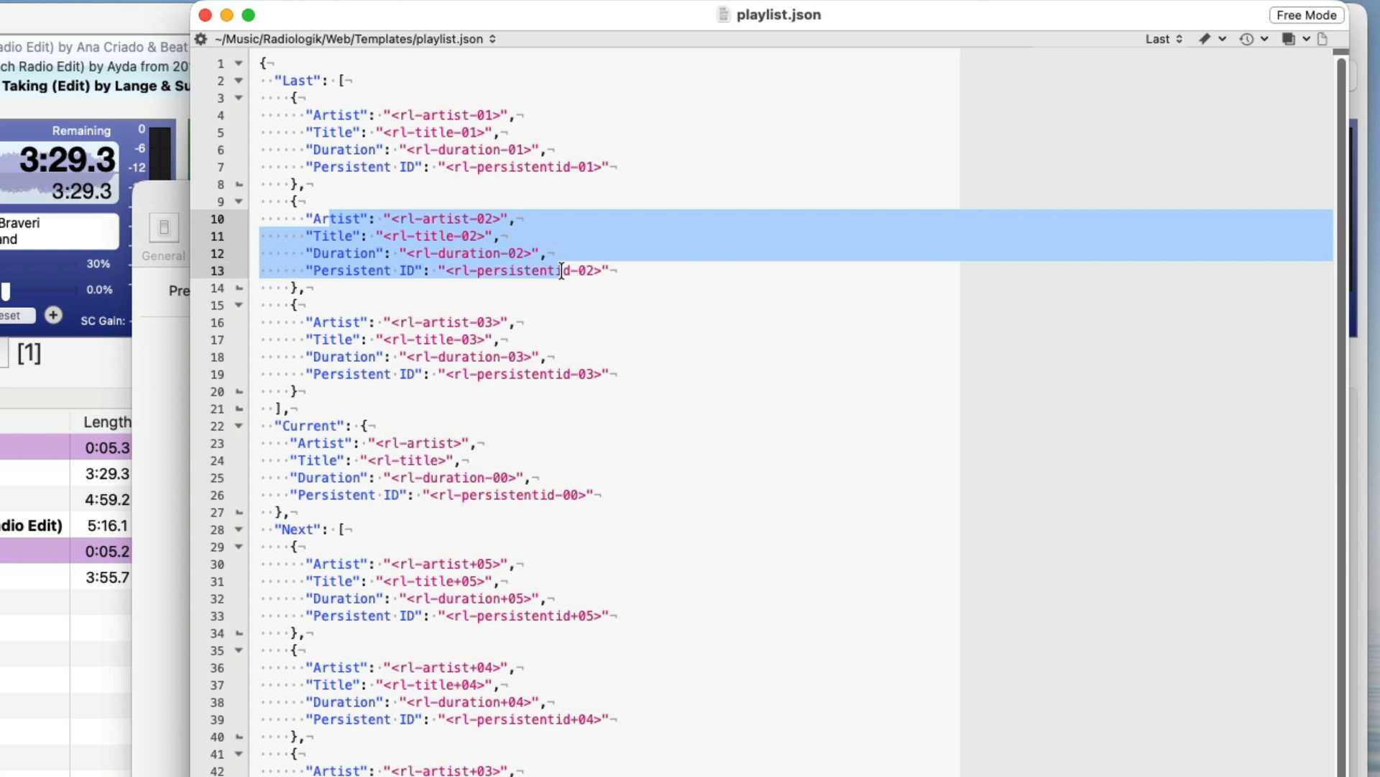
pyautogui.moveTo(413, 321); pyautogui.dragTo(569, 379)
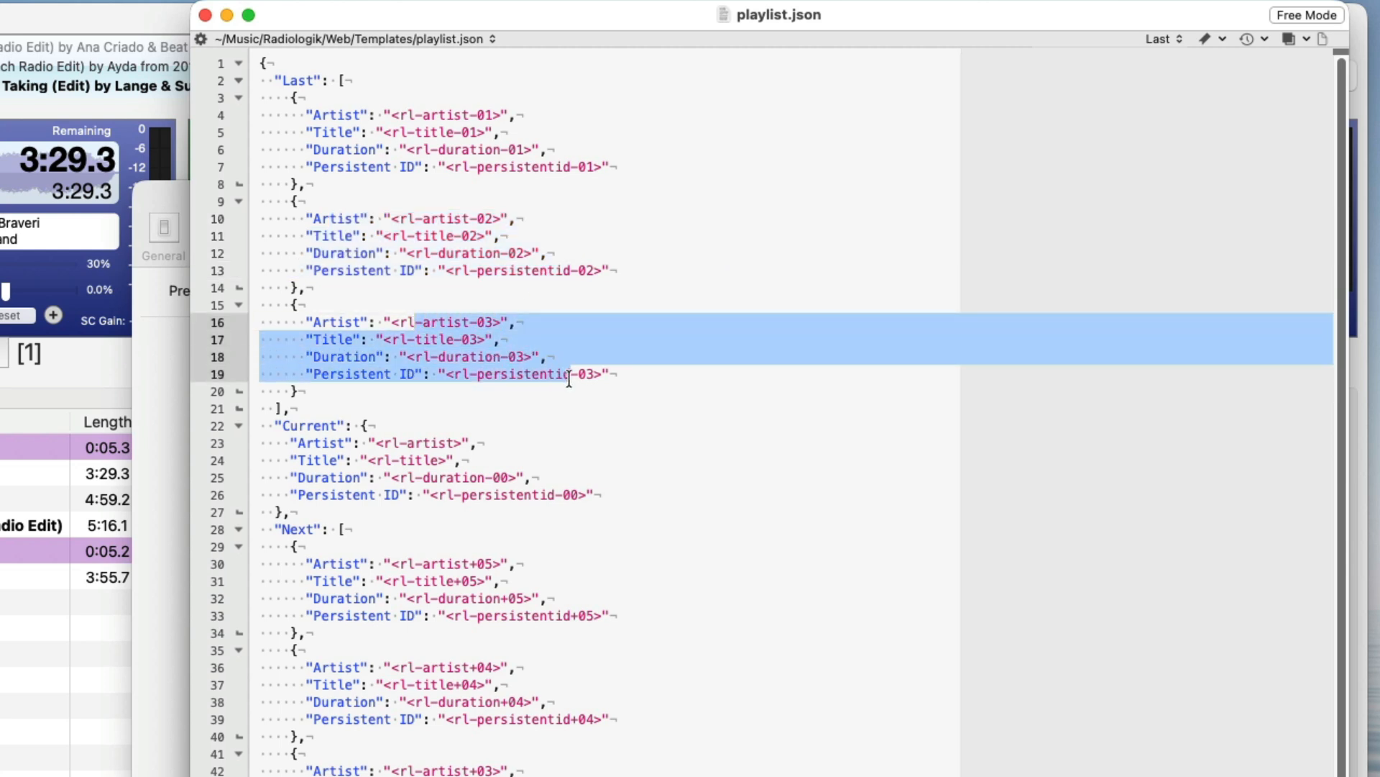
pyautogui.moveTo(314, 442); pyautogui.dragTo(642, 501)
pyautogui.scroll(-3, 642, 501)
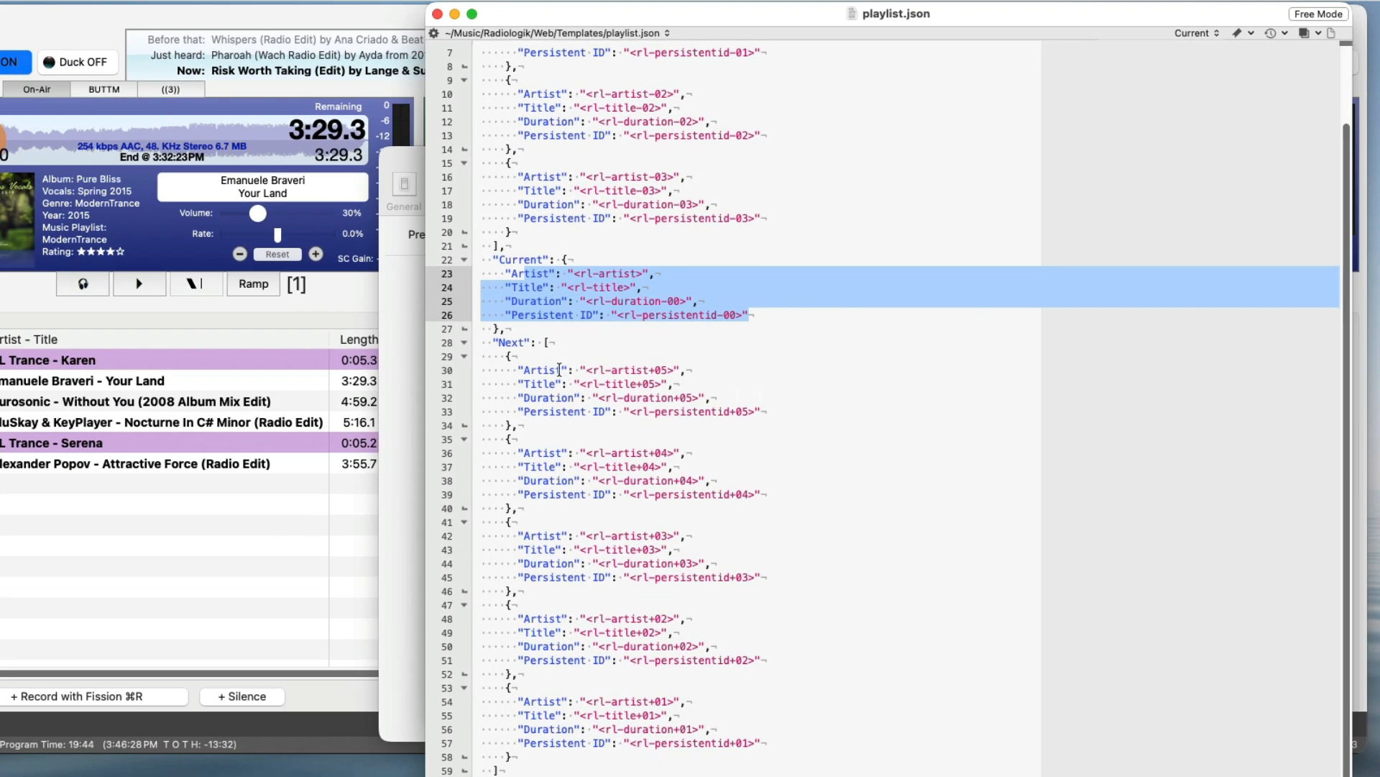
pyautogui.moveTo(559, 370); pyautogui.dragTo(800, 741)
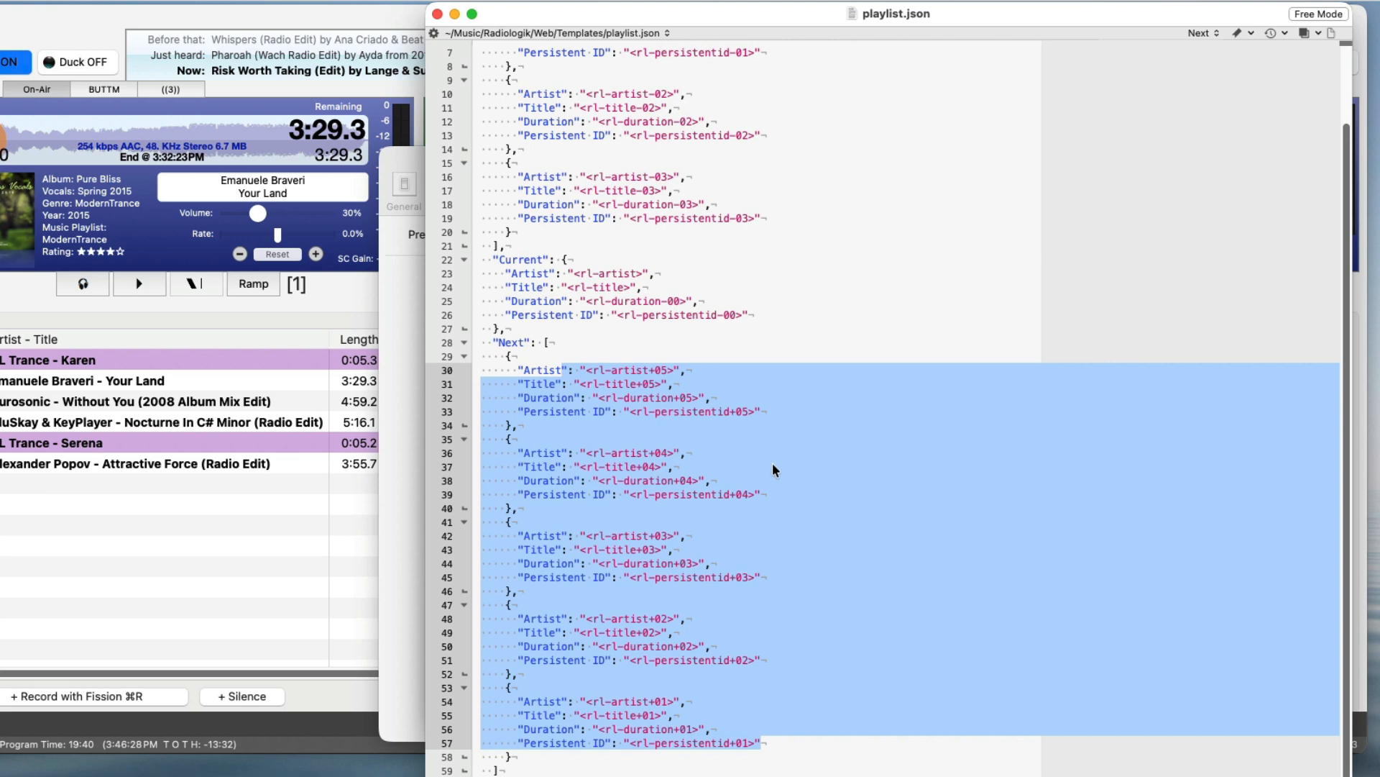
# Put away the playlist.json template and the Web folder window, and return to the Files publishing settings in Radiologik DJ
pyautogui.click(455, 13)
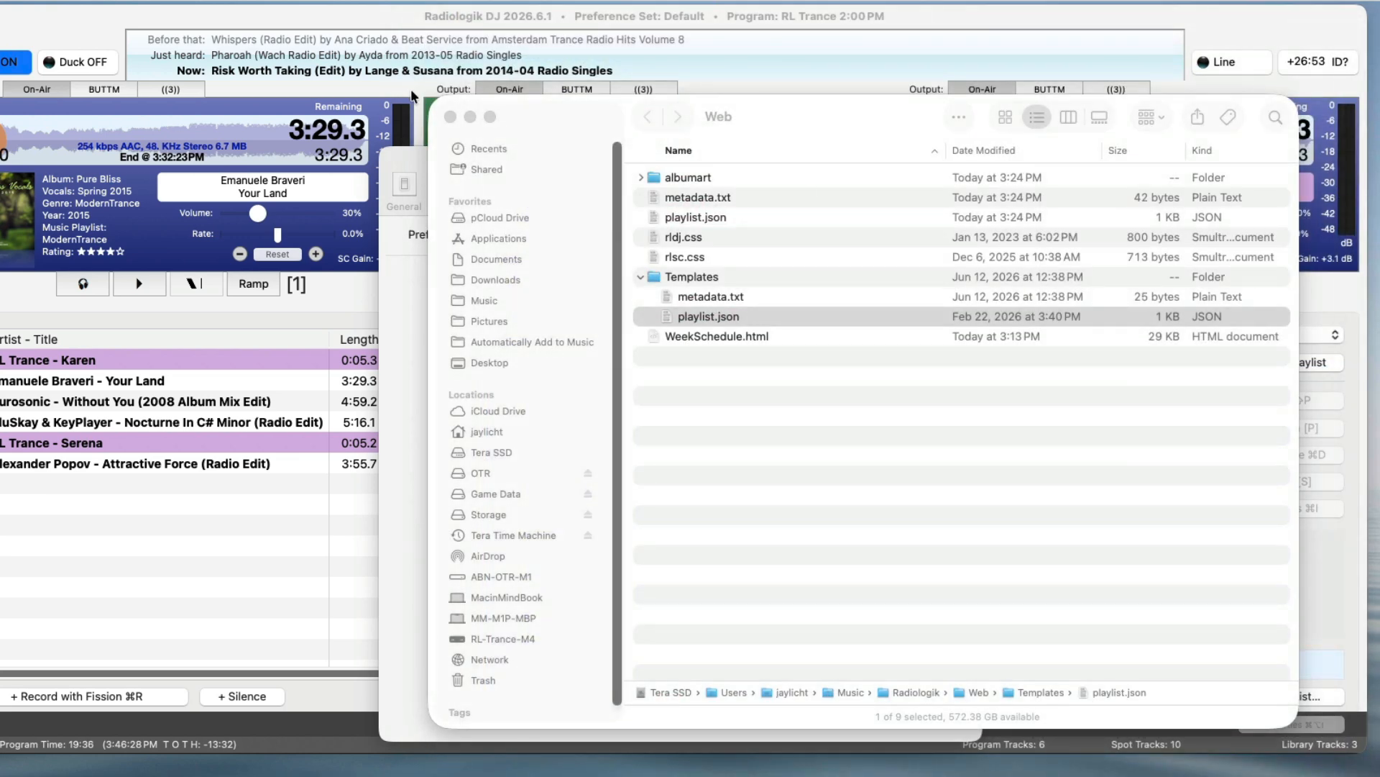
pyautogui.click(451, 116)
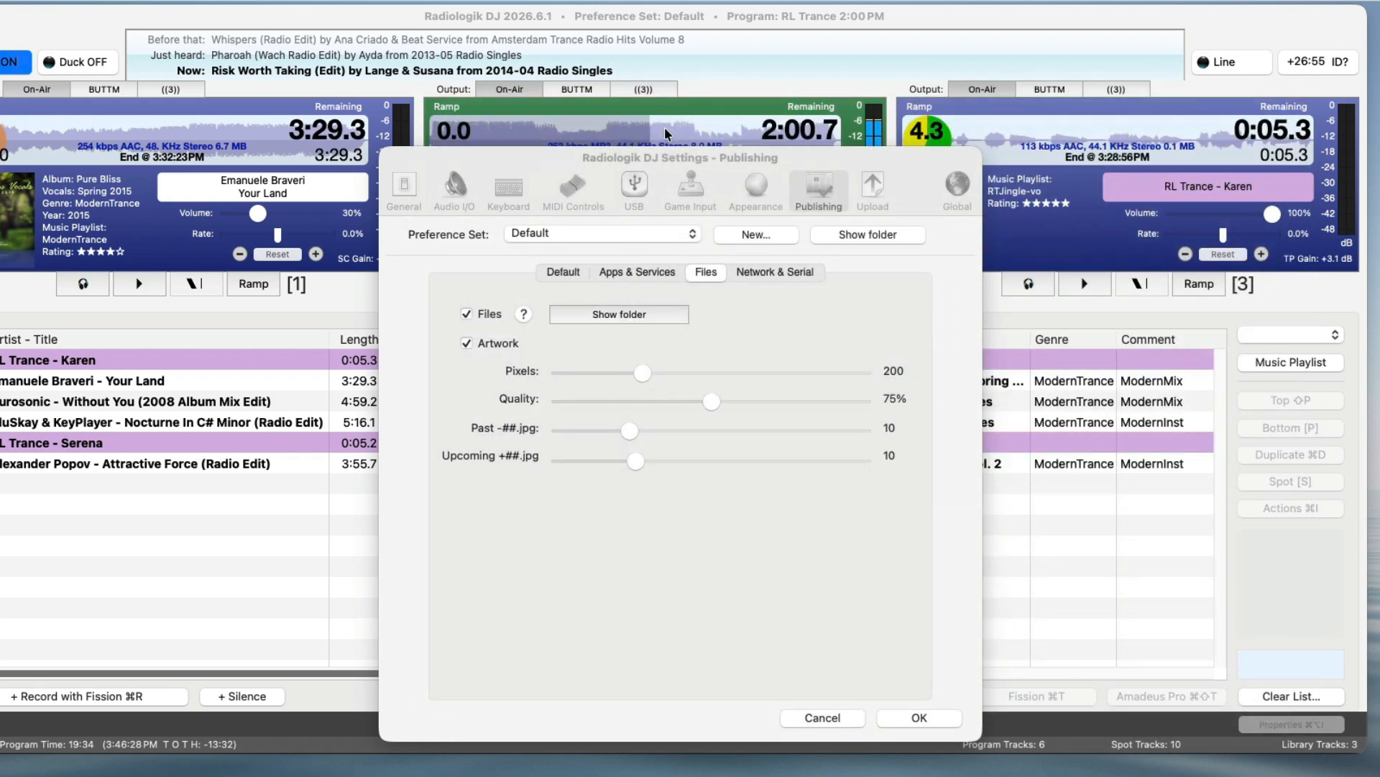
pyautogui.click(709, 151)
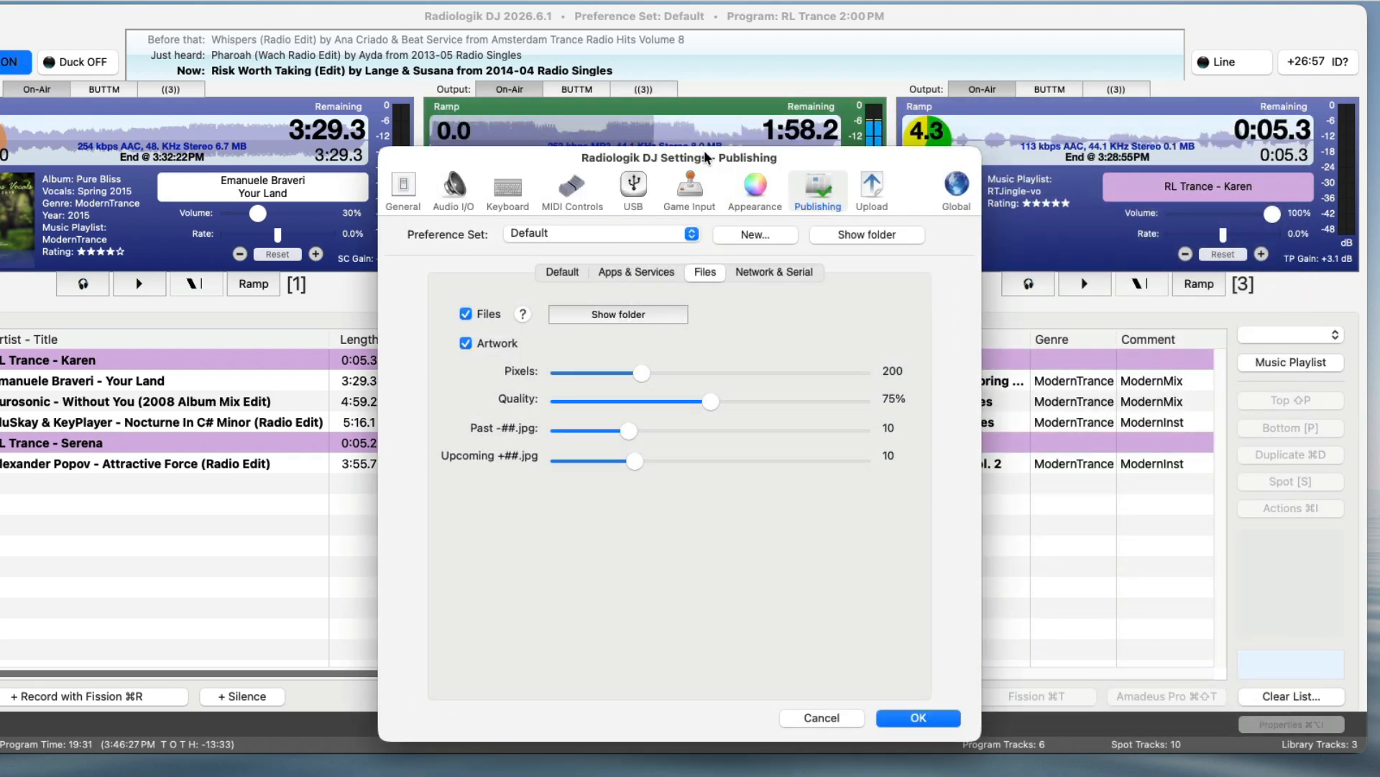